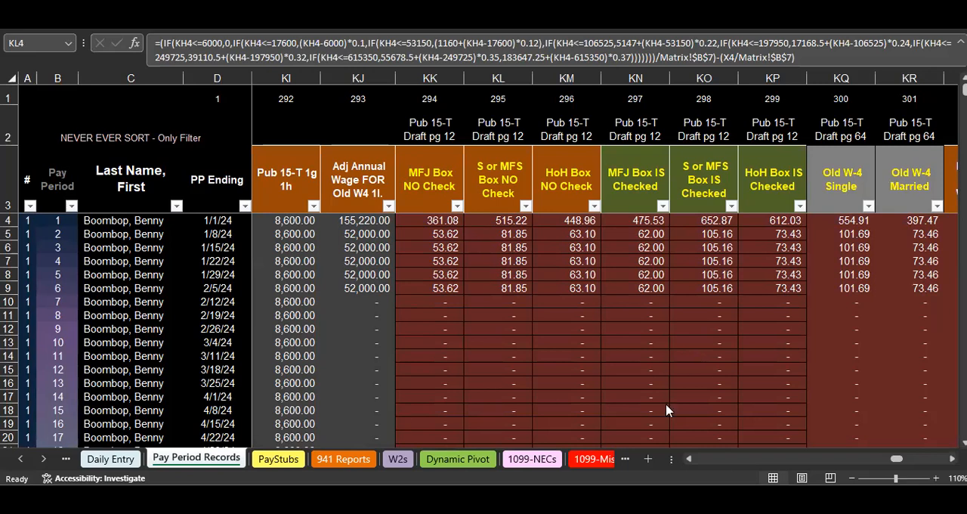
Switch to the Pub 15-T draft PDF and review the 2024 percentage method withholding tables on page 12
click(576, 499)
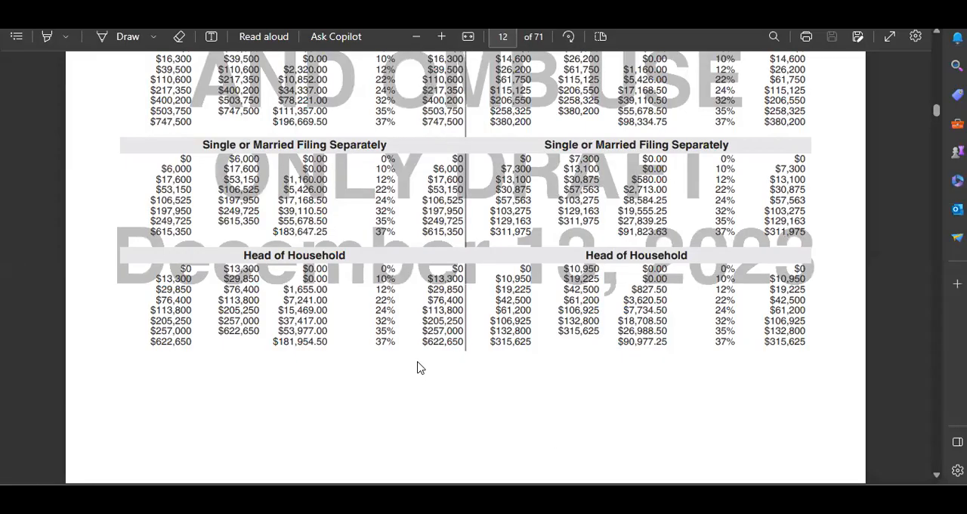
scroll(421, 367, up, 4)
scroll(411, 361, up, 2)
scroll(302, 278, down, 1)
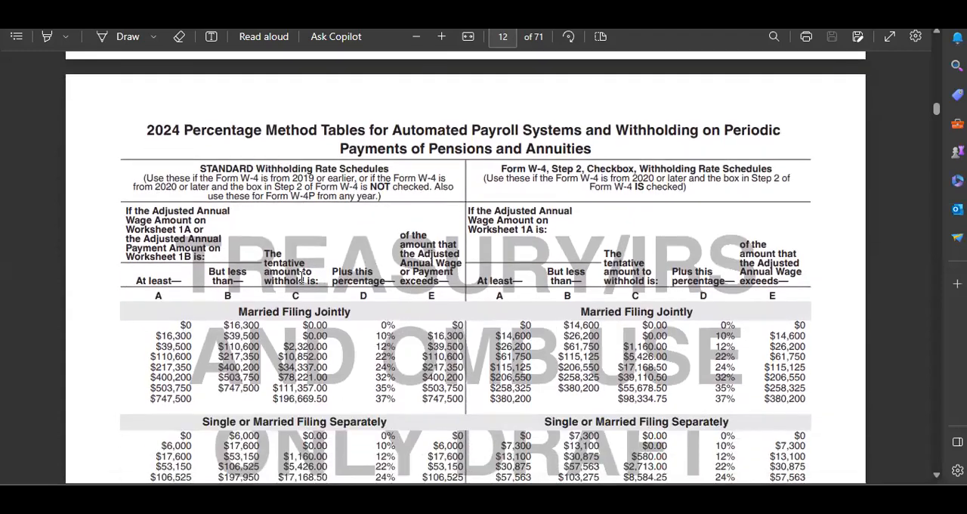
scroll(294, 272, down, 1)
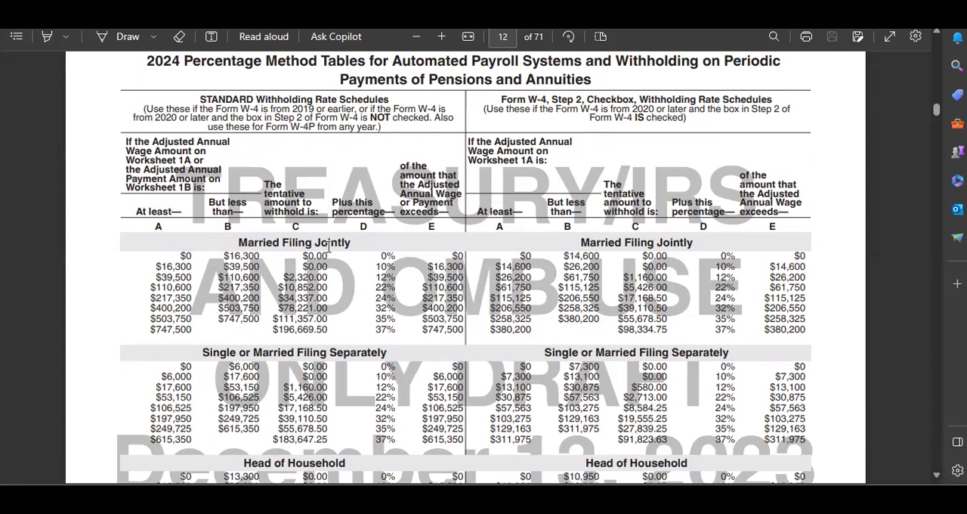
scroll(272, 253, down, 1)
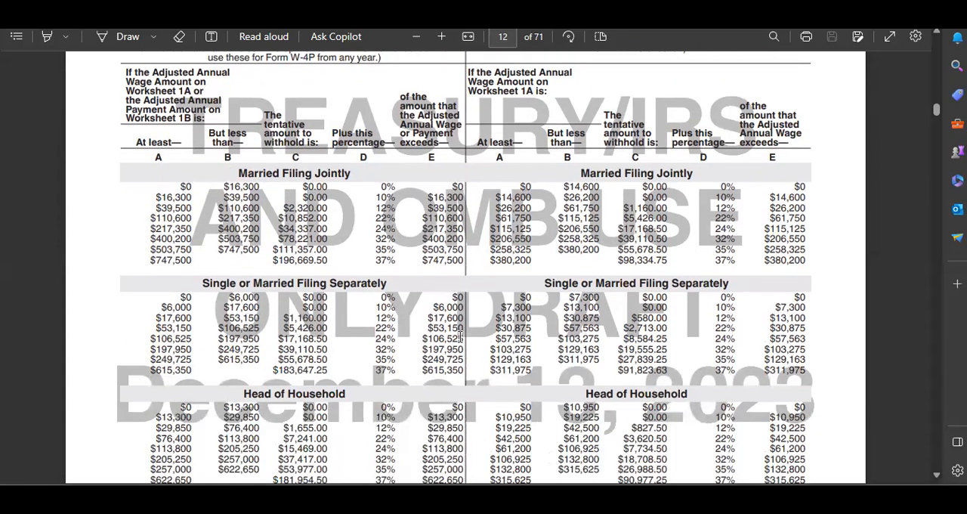
Switch to the 2024 Payroll Sprapp workbook in Excel and inspect the row 4 formulas for HoH Box NO Check and MFJ Box IS Checked
mouse_move(660, 497)
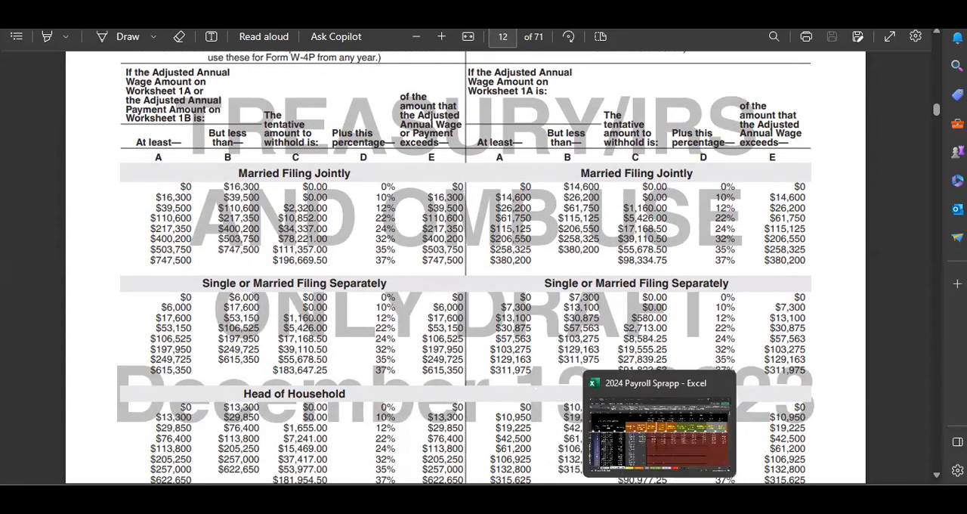
click(660, 456)
click(567, 243)
click(568, 220)
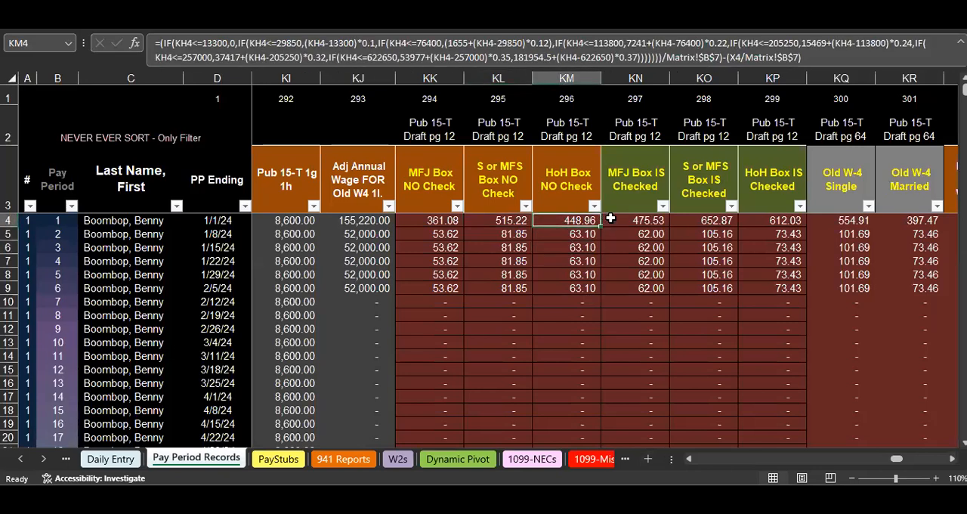
click(632, 221)
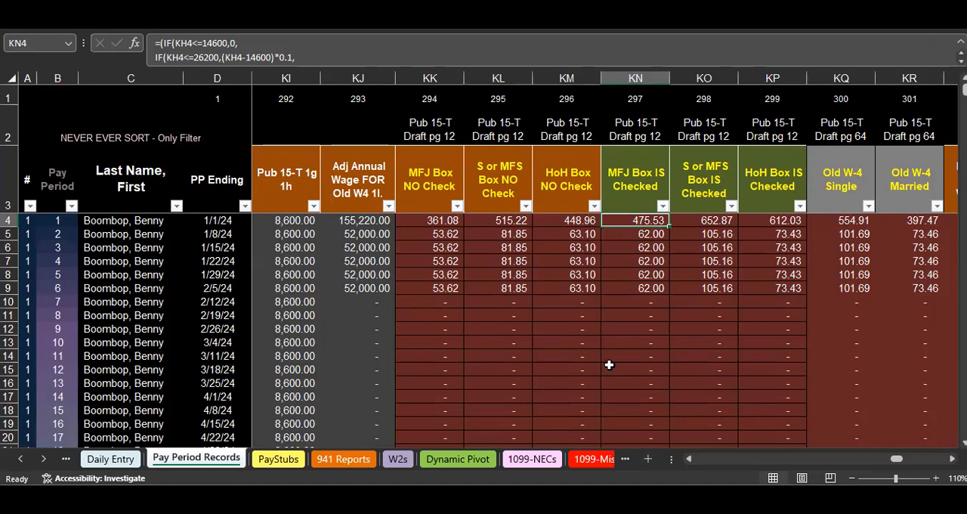
Switch to the ChatGPT Data Analysis chat and review the prompt asking to adjust the withholding formula using page 12.pdf
mouse_move(627, 498)
click(627, 427)
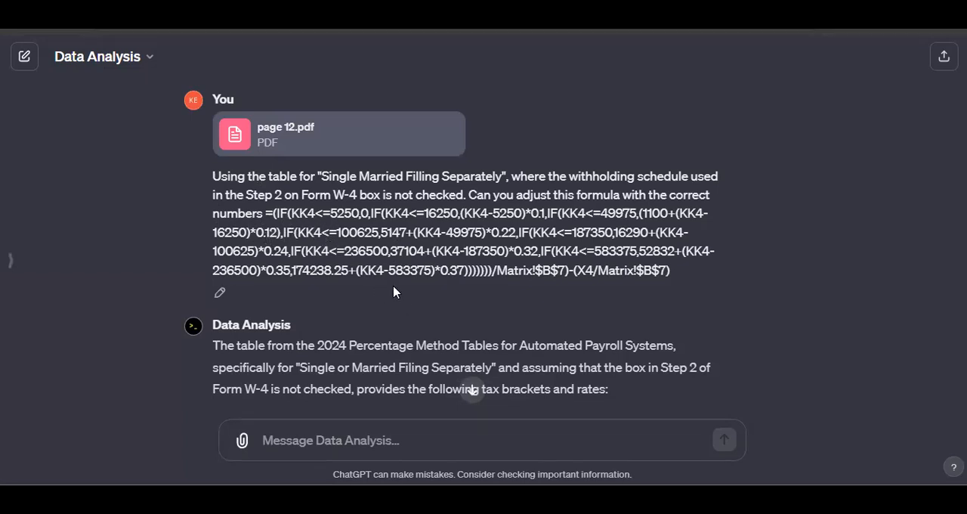
scroll(360, 269, down, 2)
scroll(353, 273, up, 2)
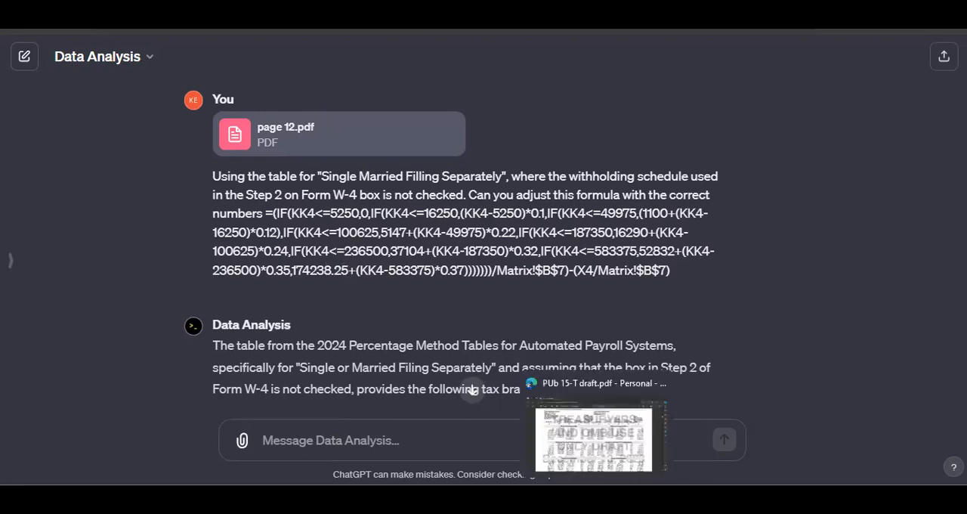
Switch to the Pub 15-T draft PDF and find the start of the percentage method tables on page 12
click(595, 497)
scroll(208, 213, up, 2)
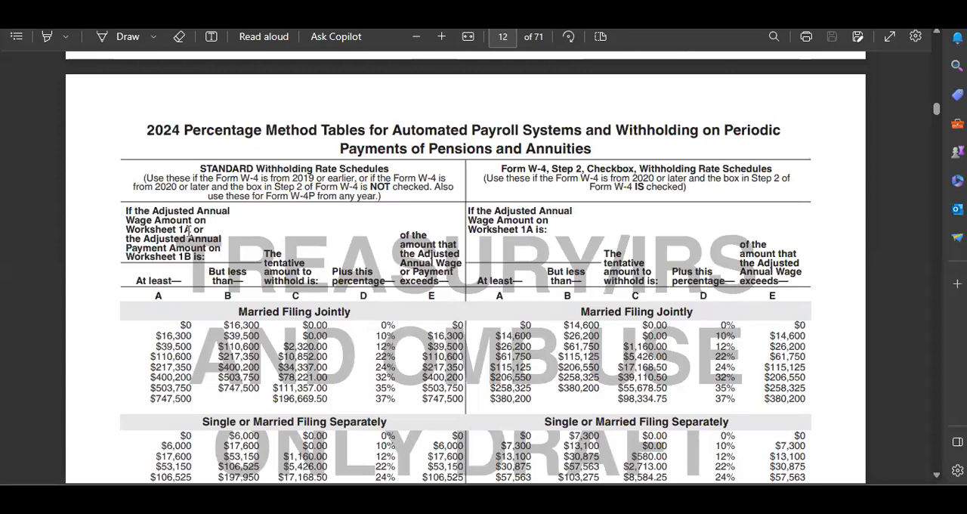
scroll(189, 231, up, 3)
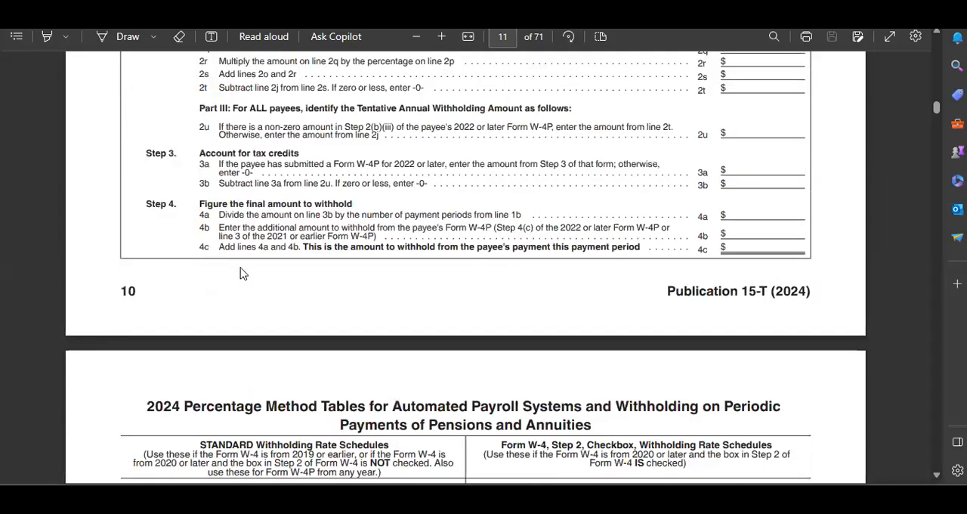
scroll(238, 273, down, 1)
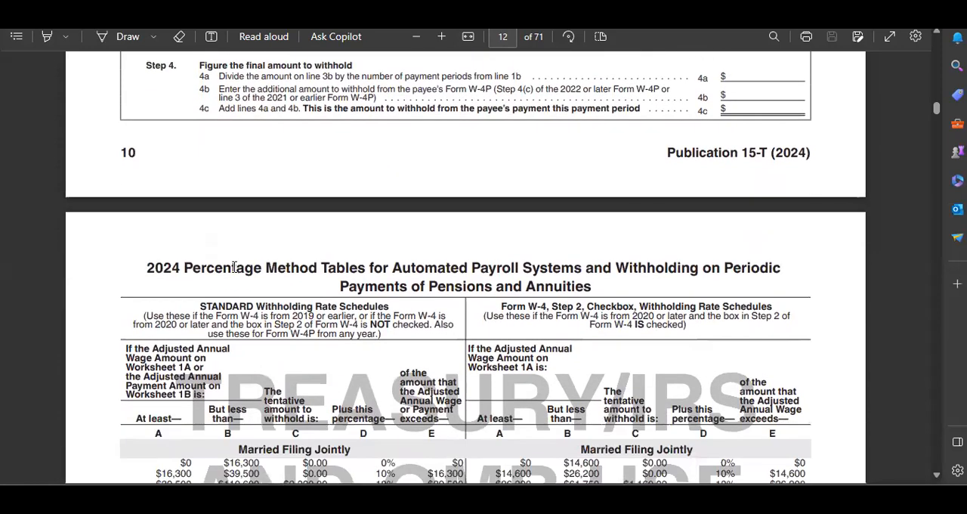
scroll(233, 265, down, 1)
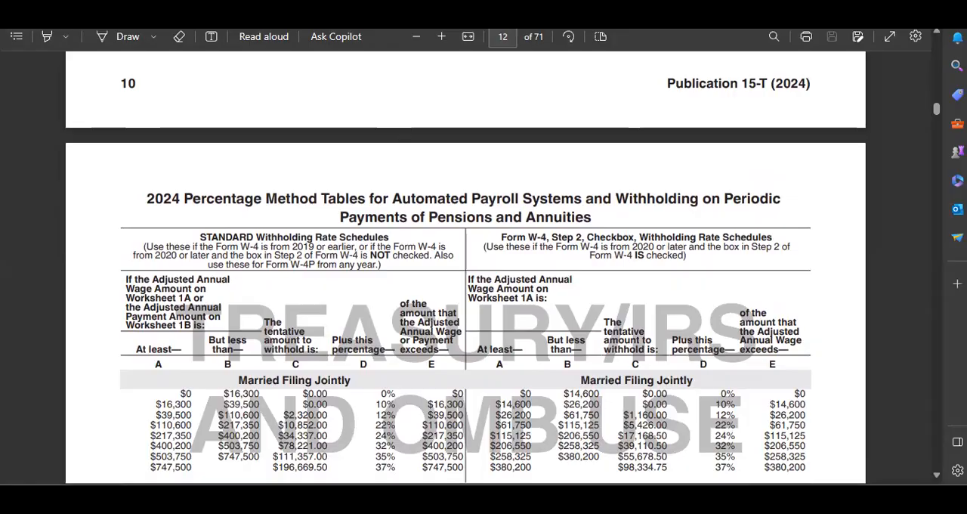
Return to the ChatGPT chat and reread the formula prompt for the Single or Married Filing Separately table
click(632, 456)
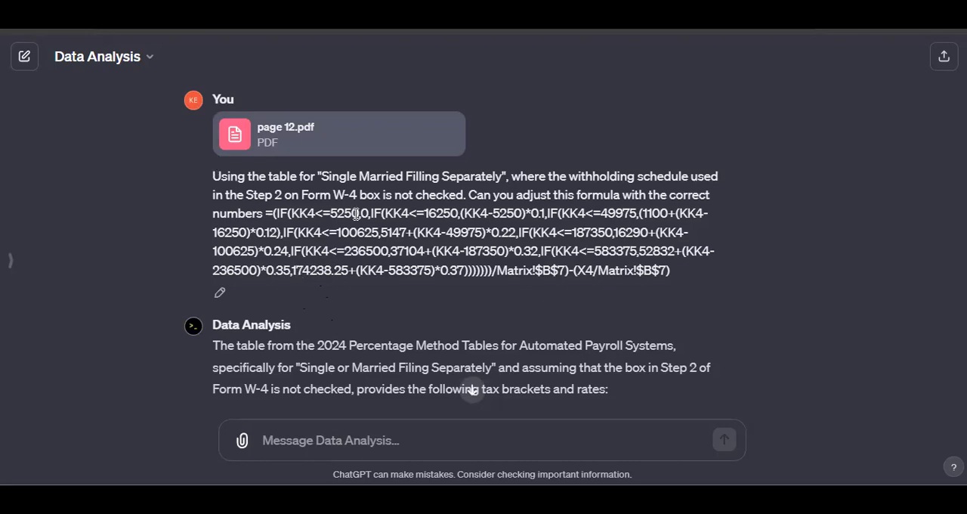
scroll(372, 252, down, 2)
scroll(373, 253, up, 2)
Return to the Pub 15-T draft PDF and compare the standard and Step 2 checkbox schedules, pointing out the Married Filing Jointly brackets
click(597, 496)
scroll(287, 195, down, 2)
scroll(340, 232, up, 1)
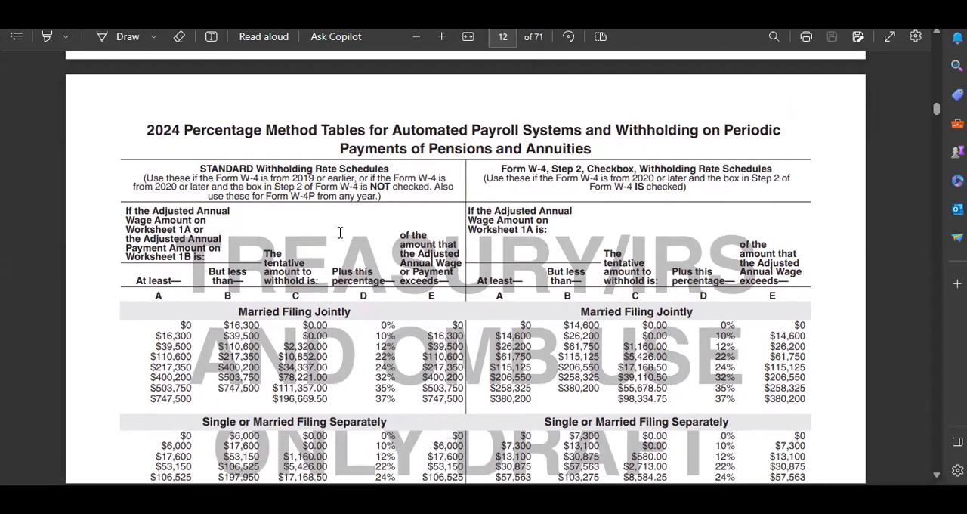
scroll(289, 190, up, 1)
scroll(340, 220, down, 2)
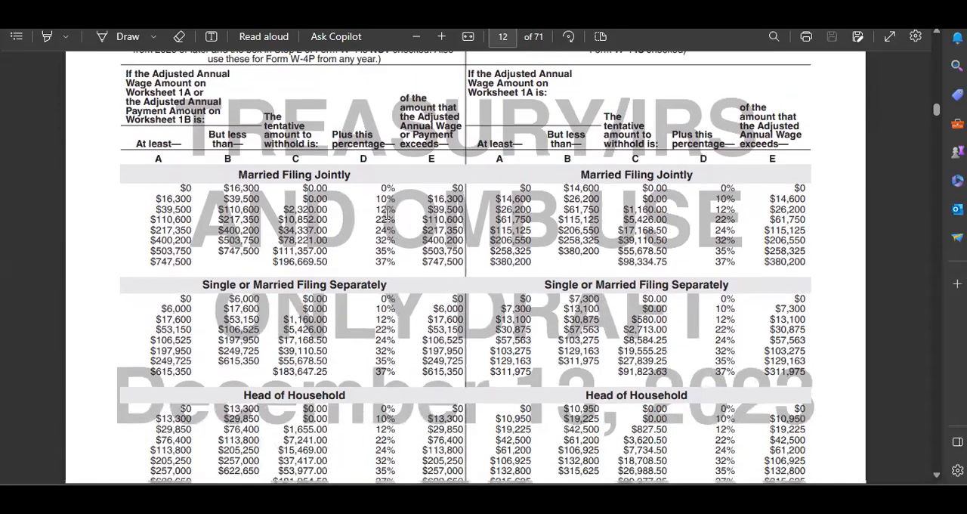
scroll(414, 251, down, 2)
scroll(340, 219, up, 4)
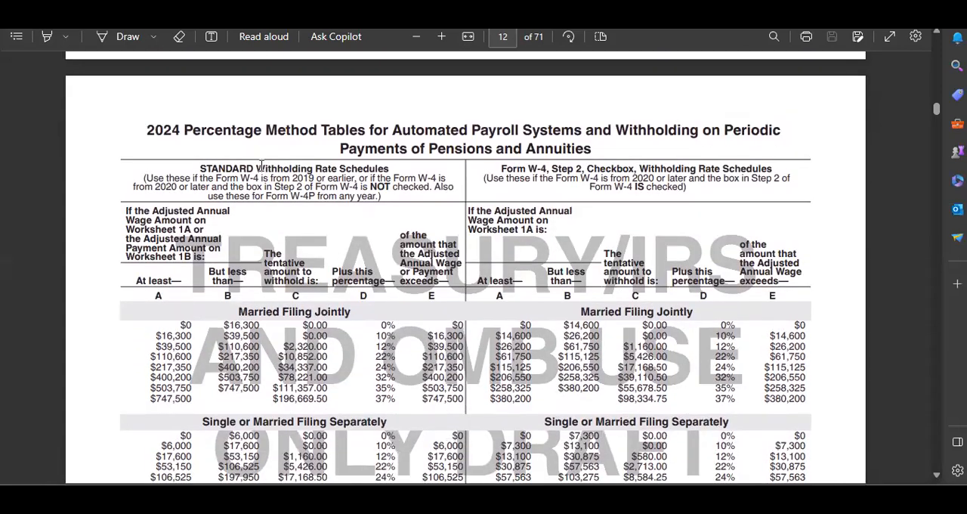
scroll(310, 186, down, 3)
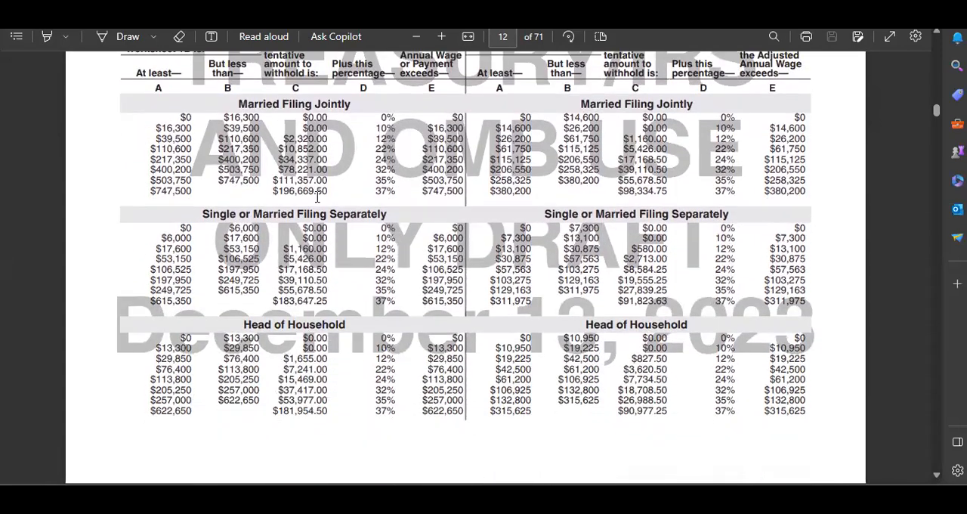
scroll(318, 198, up, 1)
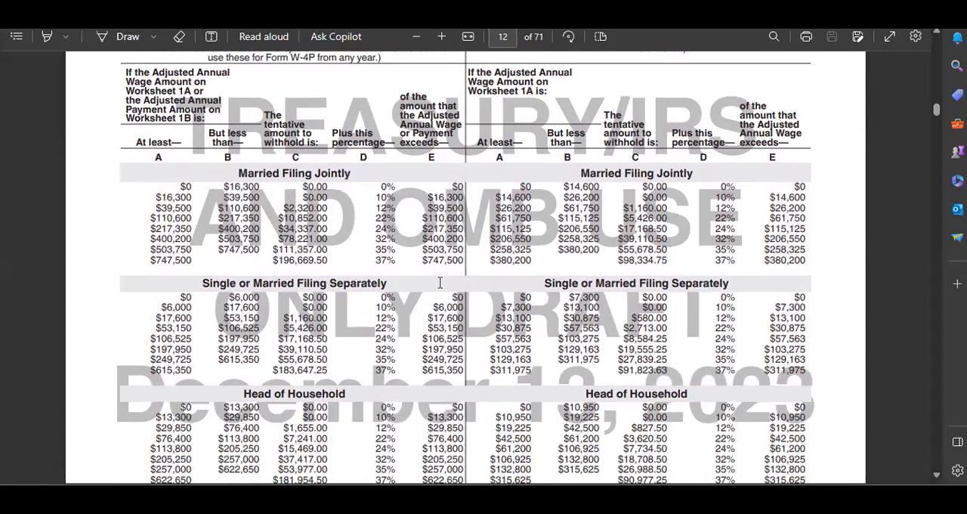
drag(176, 191, 283, 232)
click(222, 214)
scroll(242, 164, up, 2)
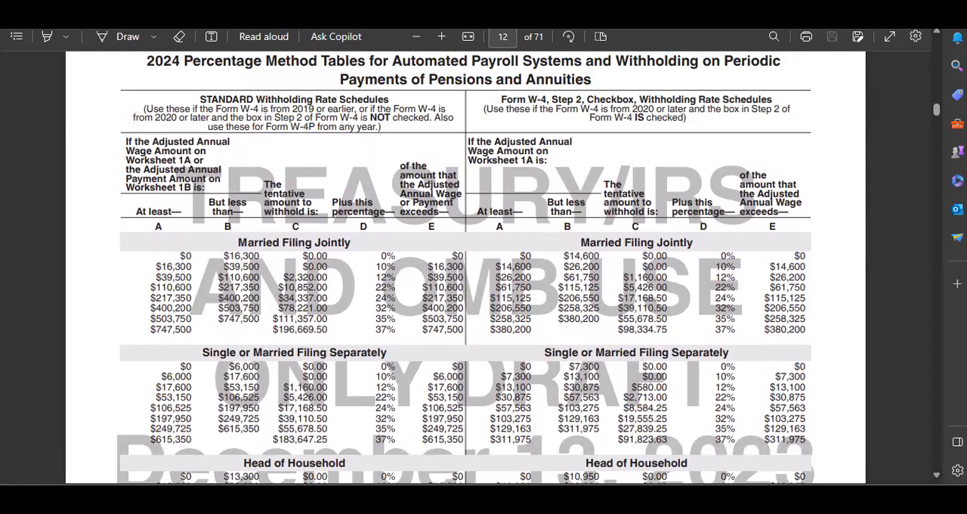
Switch to the Excel payroll workbook and check the first employee's Current Year W-4 setting on the Employee Info sheet
mouse_move(659, 497)
click(652, 442)
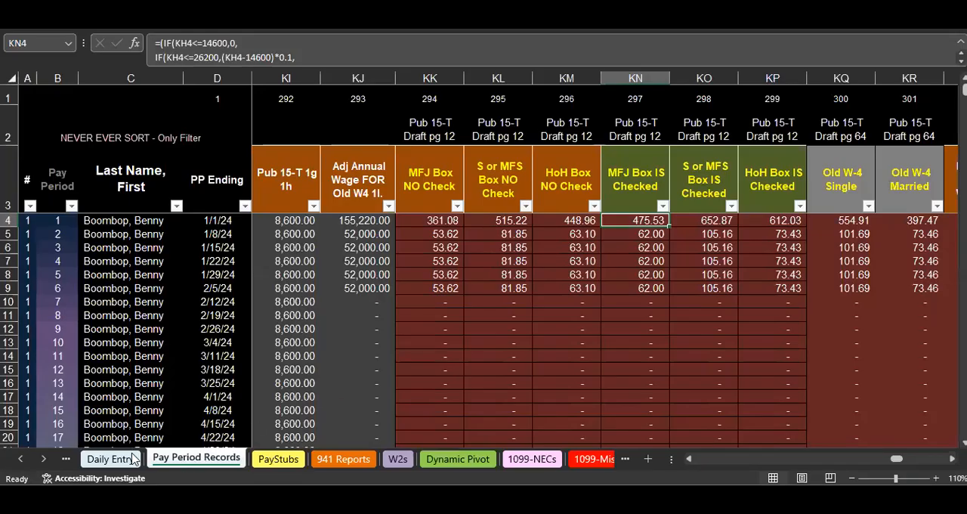
click(21, 459)
click(166, 458)
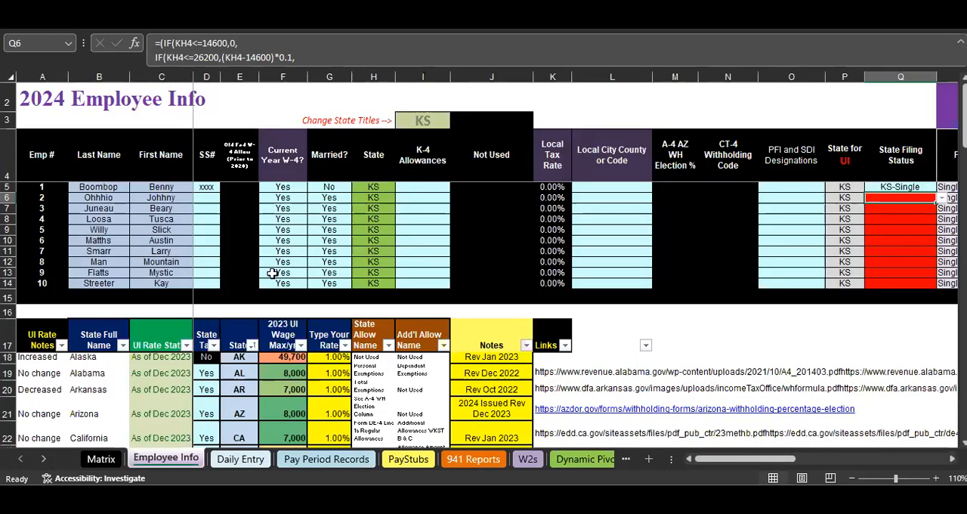
click(286, 187)
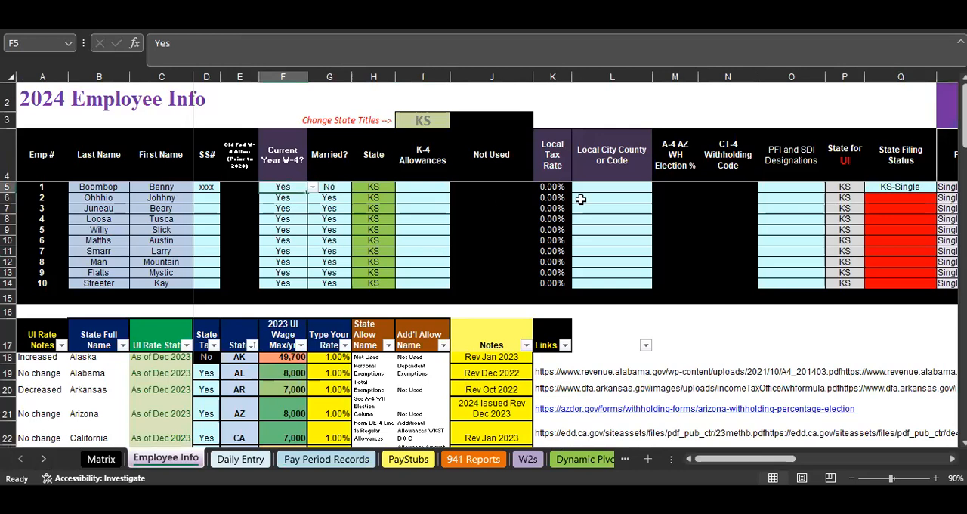
Review the first employee's federal filing status, other income, deductions, box 2c and Step 3 dependents fields
drag(768, 459, 850, 460)
click(371, 189)
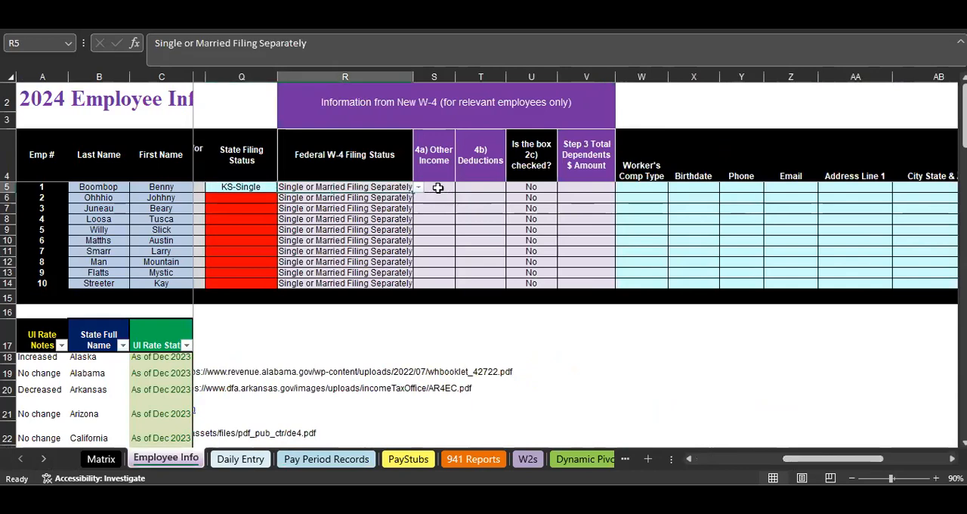
click(443, 191)
click(480, 188)
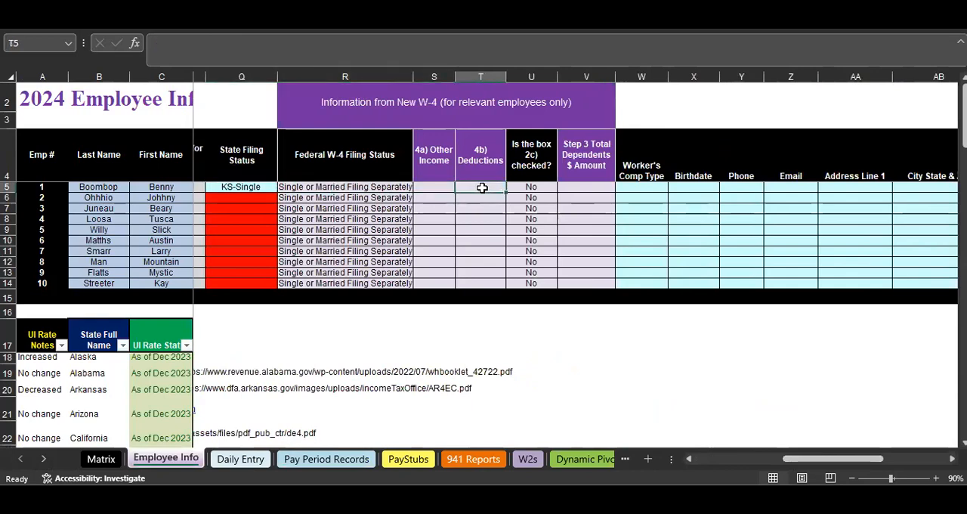
click(540, 185)
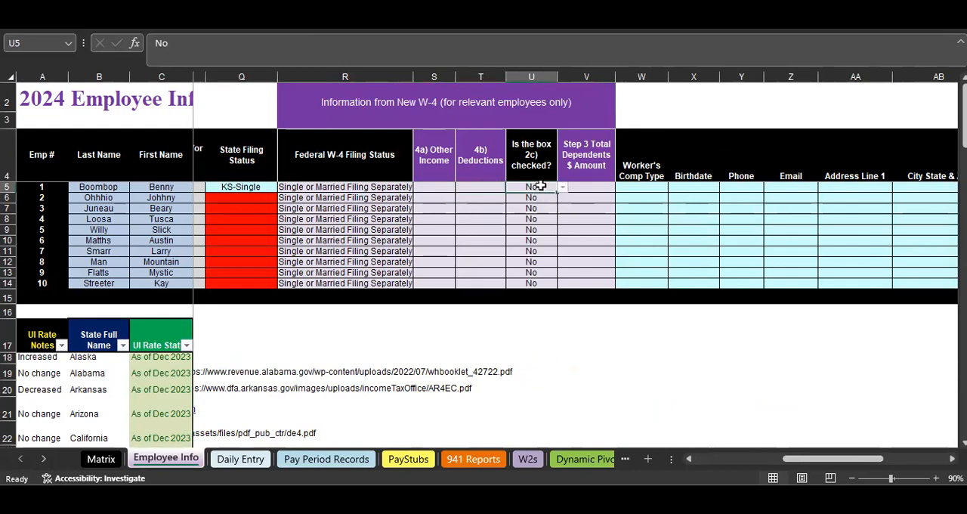
click(581, 186)
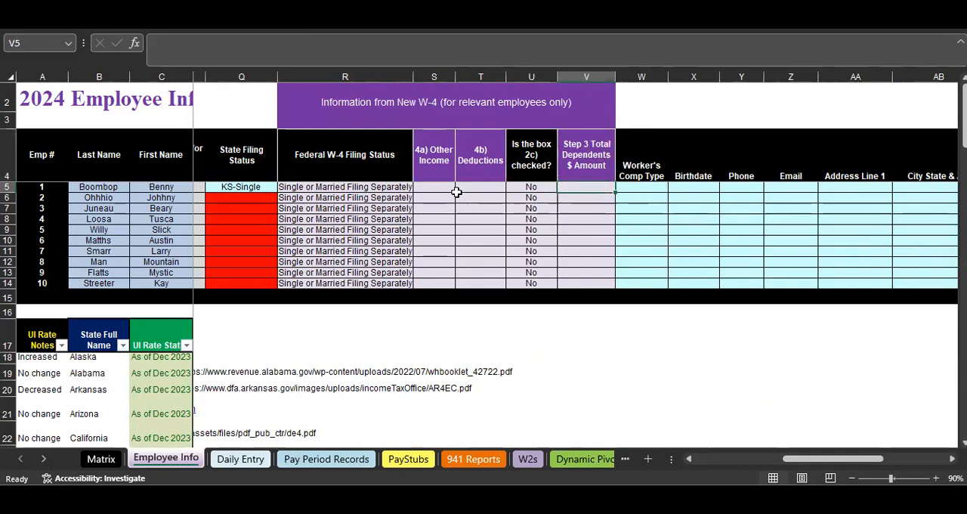
click(549, 188)
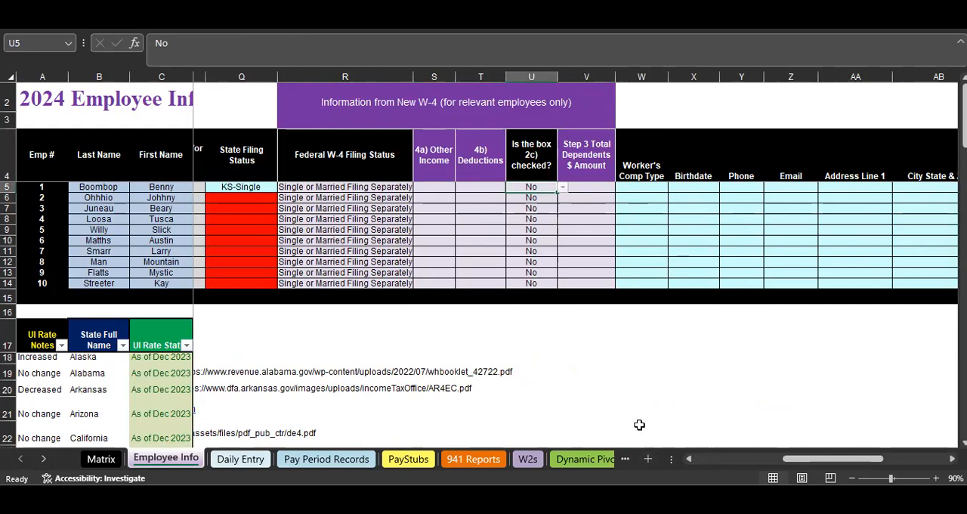
On the Pay Period Records sheet, inspect the row 4 withholding formulas across the NO Check and IS Checked filing status columns
click(347, 459)
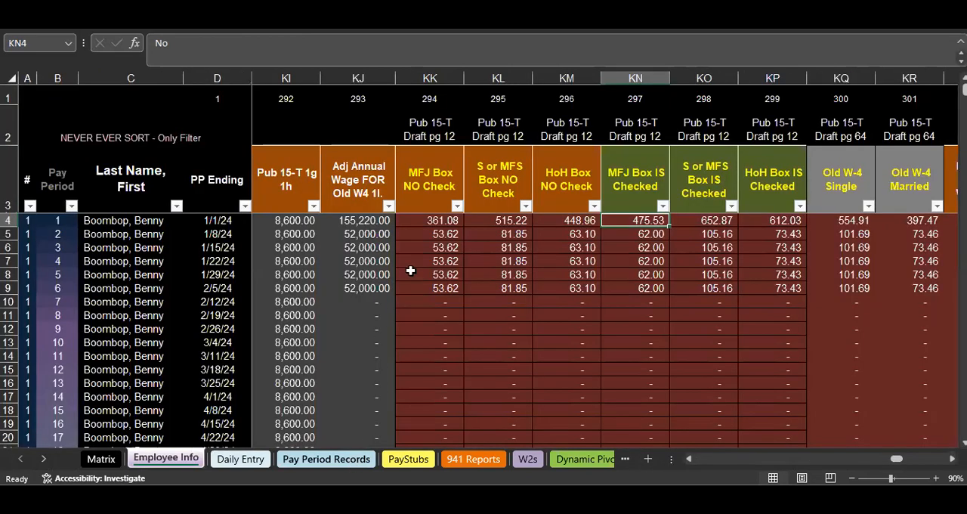
click(494, 249)
click(430, 220)
click(483, 220)
click(491, 198)
click(556, 189)
click(554, 219)
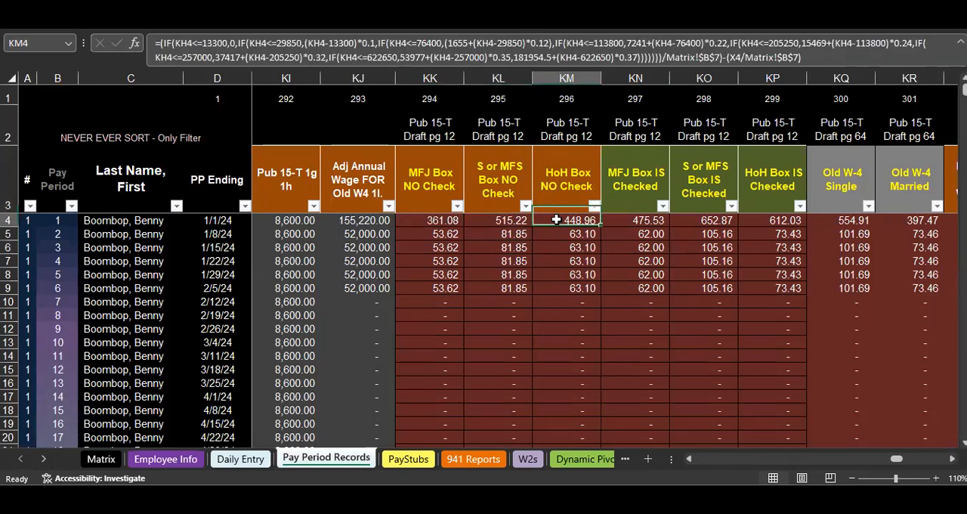
click(618, 209)
click(631, 220)
click(687, 202)
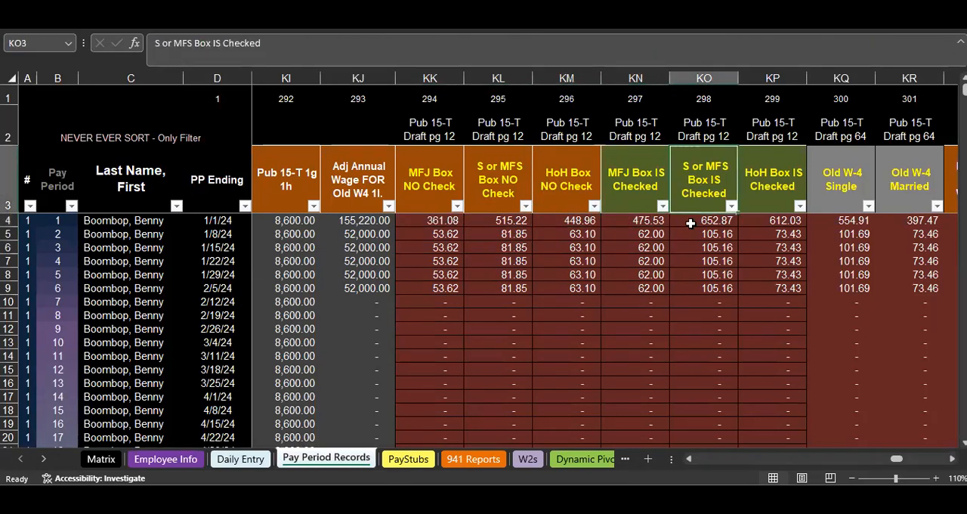
click(690, 222)
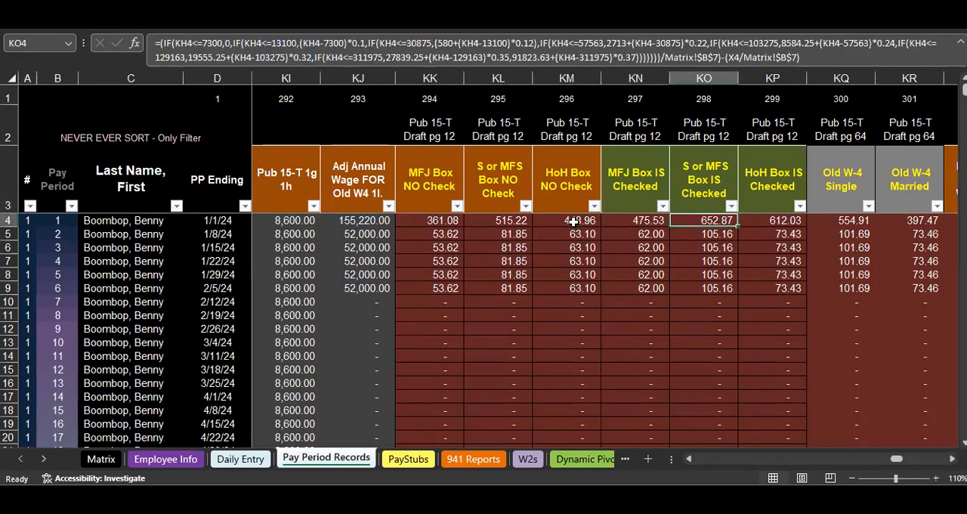
Examine the full formula in cell KL4 under S or MFS Box NO Check, leaving it unedited
double_click(489, 220)
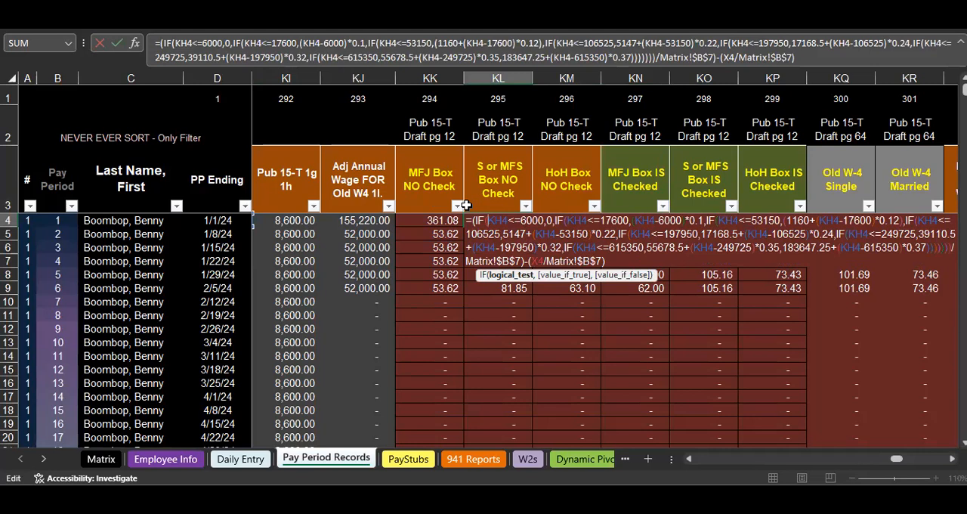
key(Escape)
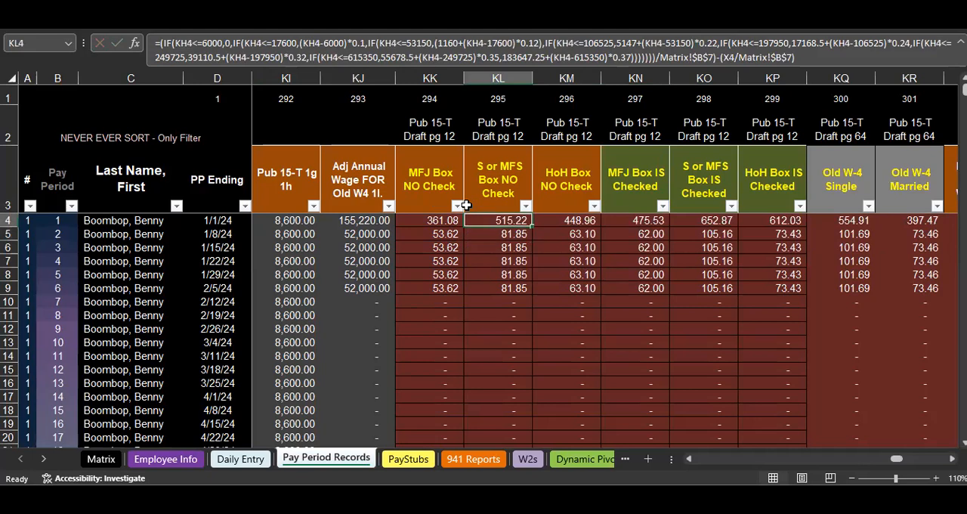
mouse_move(599, 498)
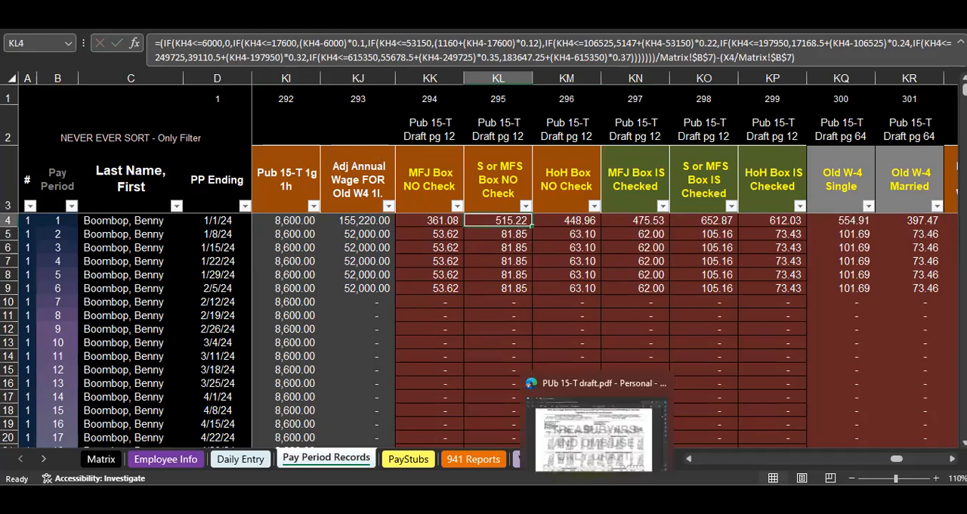
Switch to the ChatGPT Data Analysis chat and review the "Single Married Filing Separately" box-not-checked request and the formula pasted in it
click(621, 472)
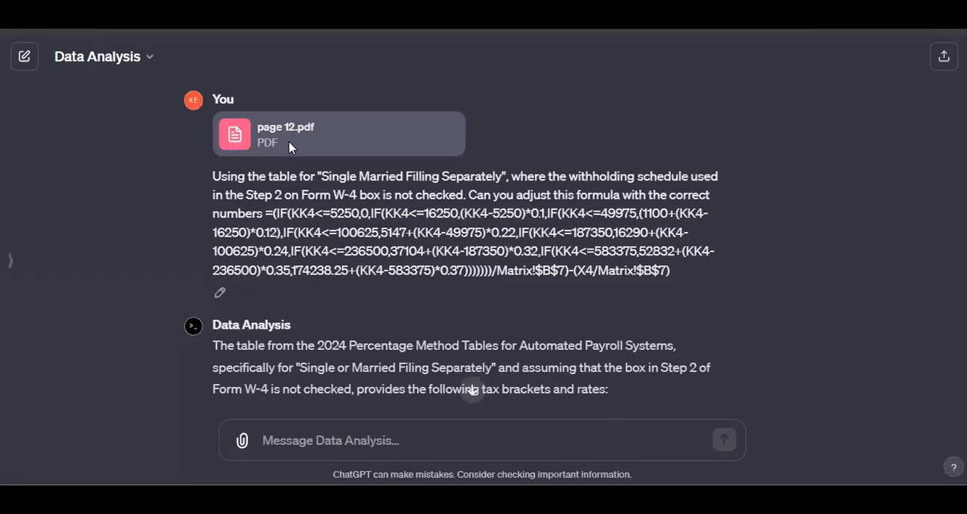
drag(319, 175, 494, 195)
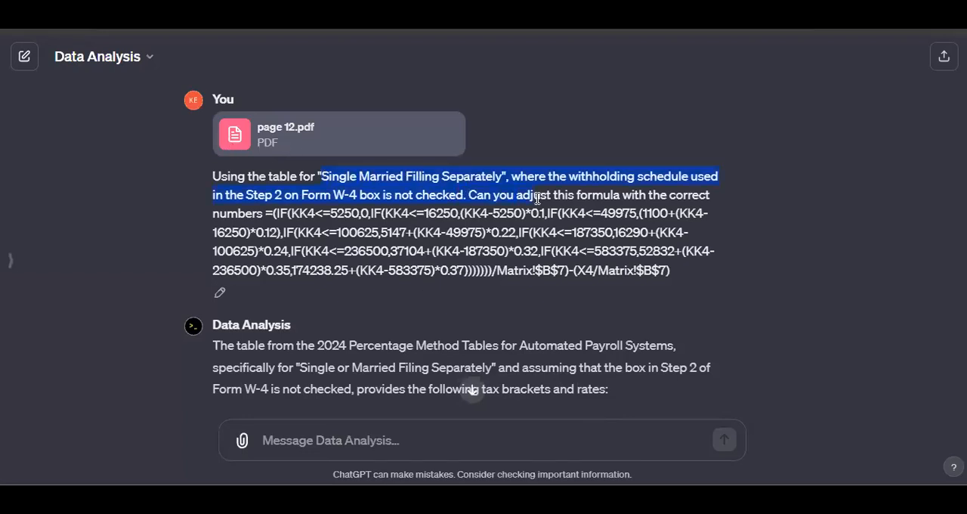
click(266, 214)
drag(266, 214, 571, 297)
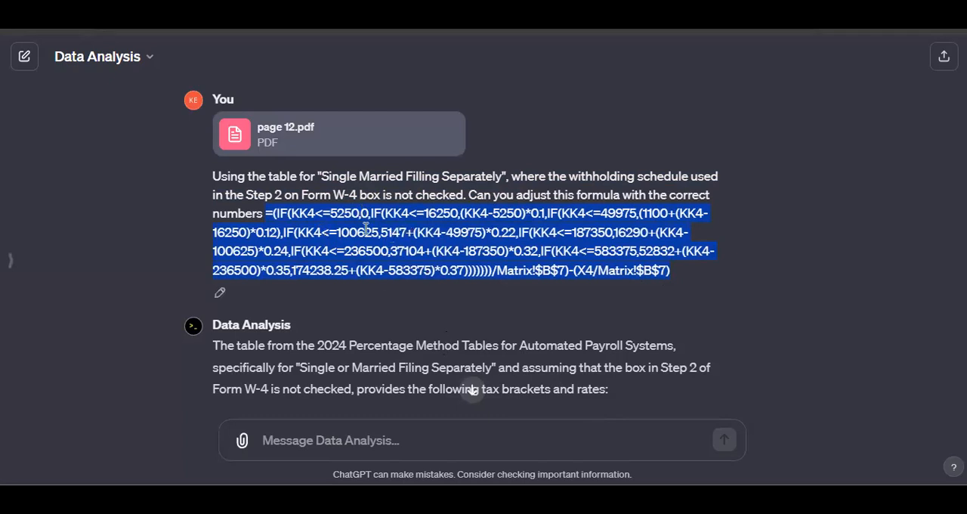
drag(640, 197, 562, 215)
drag(264, 213, 632, 307)
Review the listed tax brackets for Single or Married Filing Separately, box not checked, and copy the adjusted Excel formula
scroll(384, 284, down, 5)
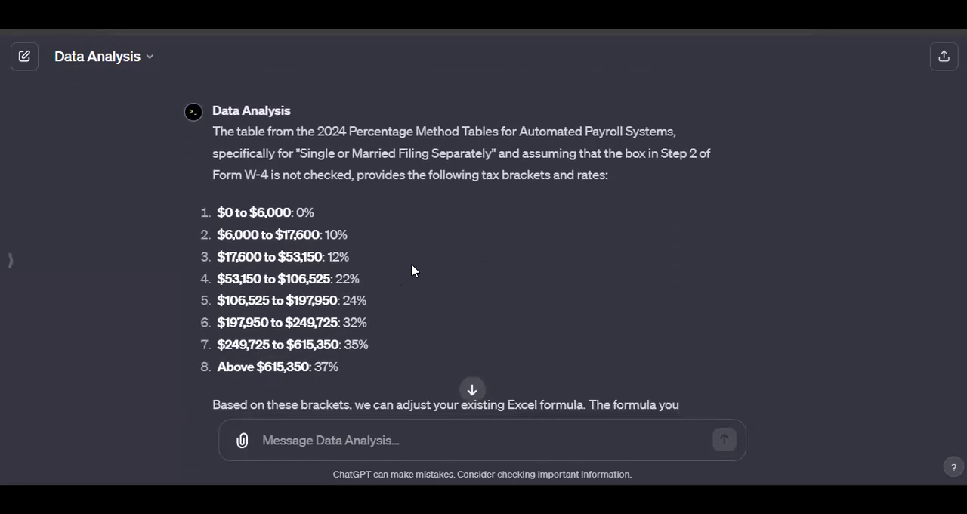
scroll(451, 277, down, 3)
scroll(255, 176, up, 2)
scroll(335, 254, down, 4)
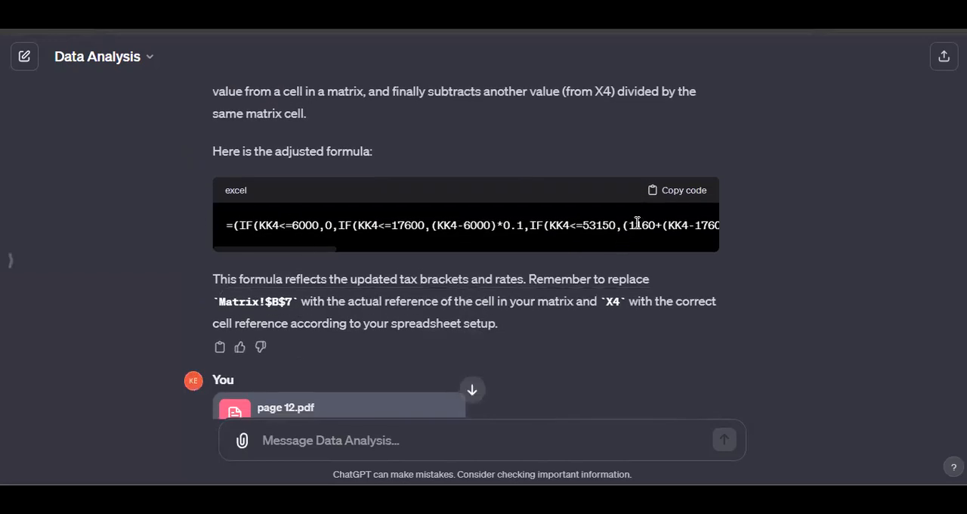
click(682, 191)
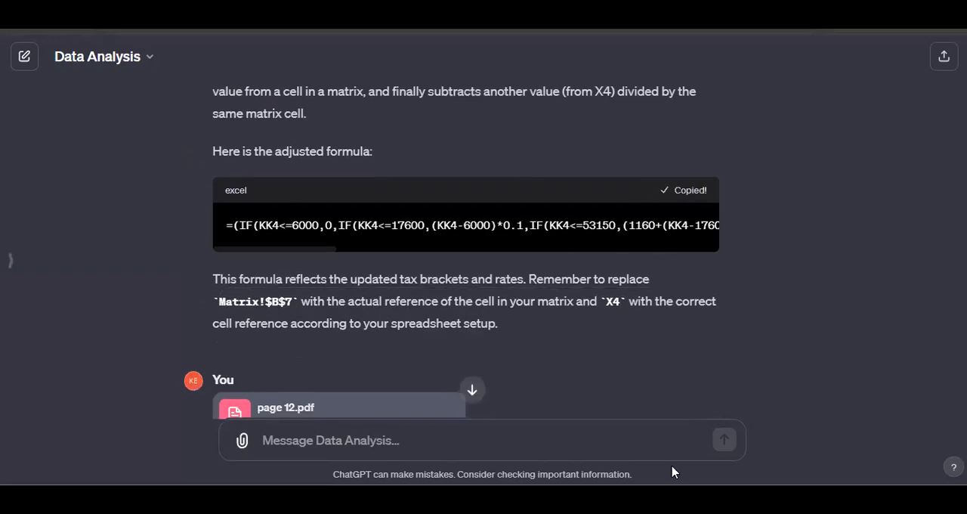
Switch to the Excel payroll workbook and select cell KL4 under S or MFS Box NO Check
mouse_move(660, 498)
click(641, 453)
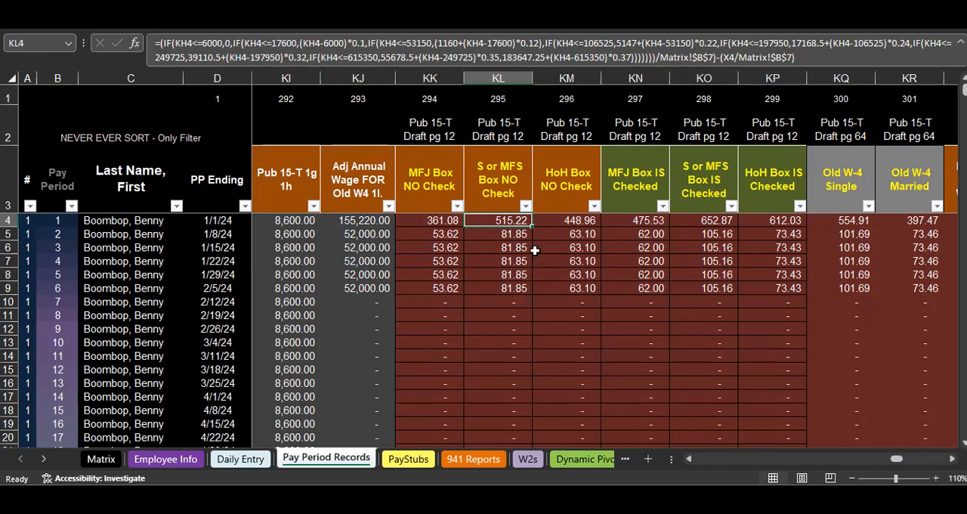
click(517, 288)
click(498, 219)
Review ChatGPT's Single or Married Filing Separately not-checked brackets, switching to page 12 of the Pub 15-T draft PDF for comparison
click(608, 472)
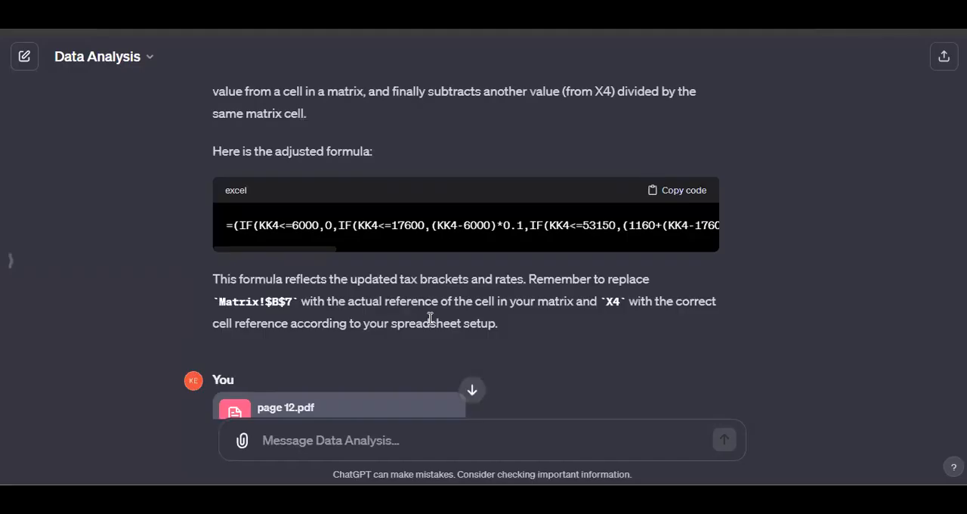
scroll(321, 266, up, 5)
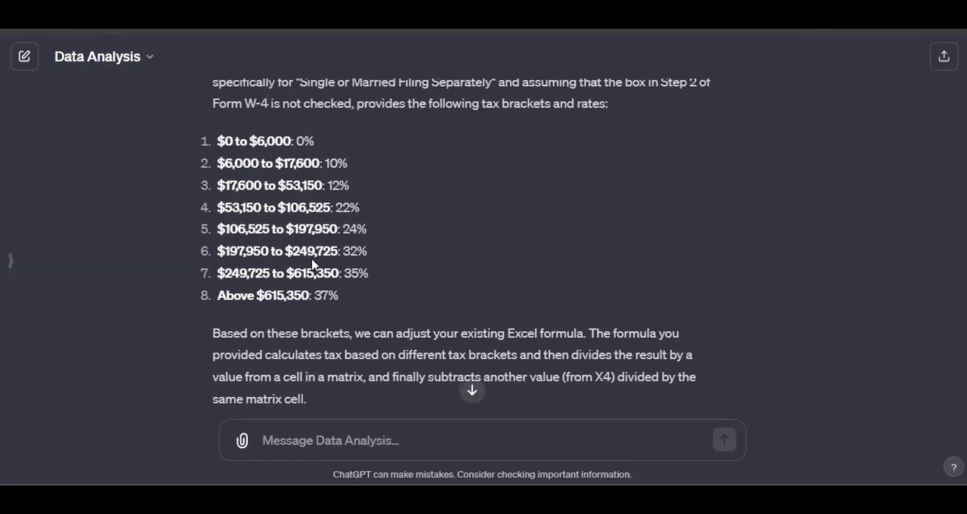
scroll(350, 294, up, 1)
scroll(404, 308, down, 1)
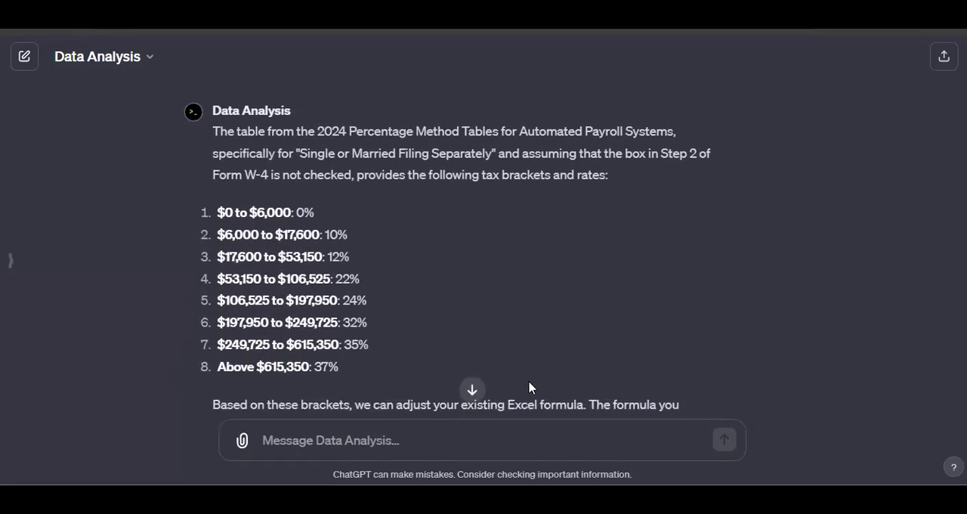
click(593, 438)
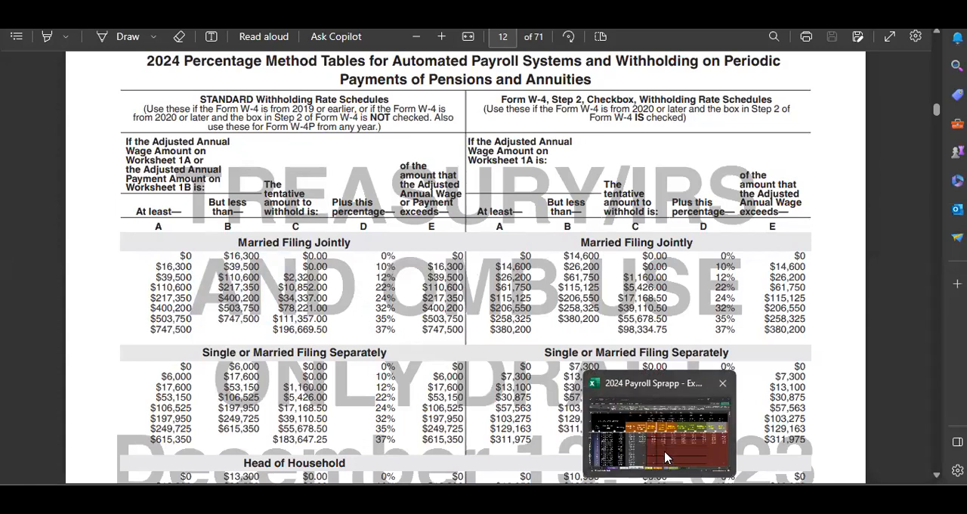
Back in the Excel payroll workbook, walk through the bracket values in KL4's formula, leaving the cell unedited
click(668, 455)
click(303, 44)
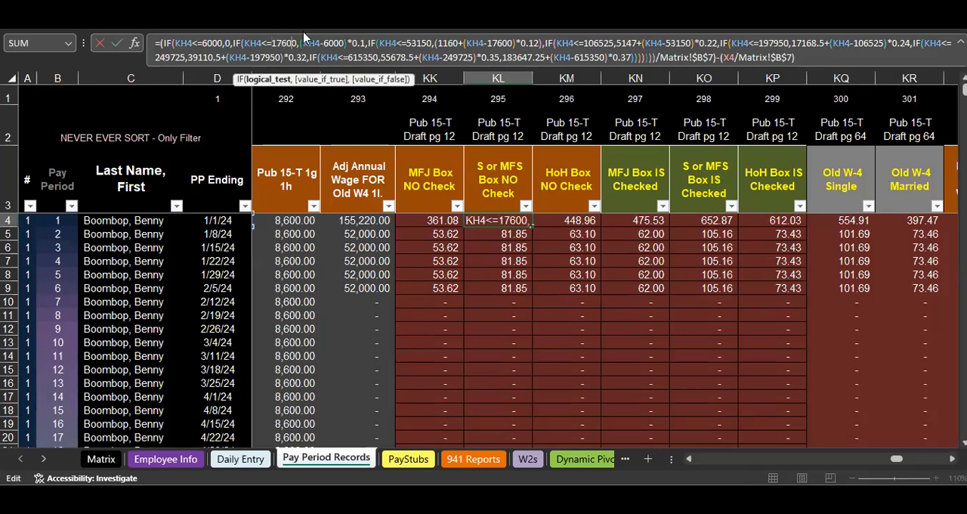
key(ctrl+Right)
key(ctrl+Right)
key(ctrl+Right)
key(ctrl+Right)
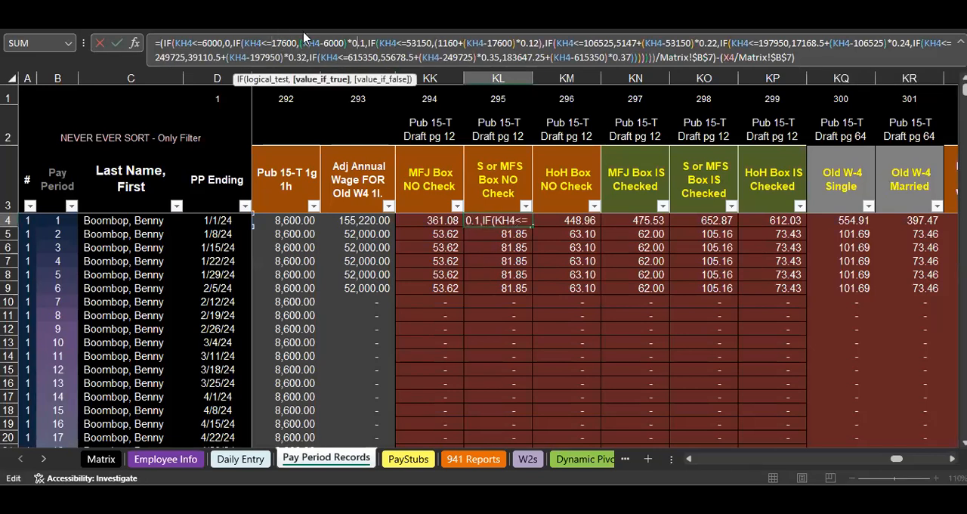
key(ctrl+Right)
key(ctrl+Right)
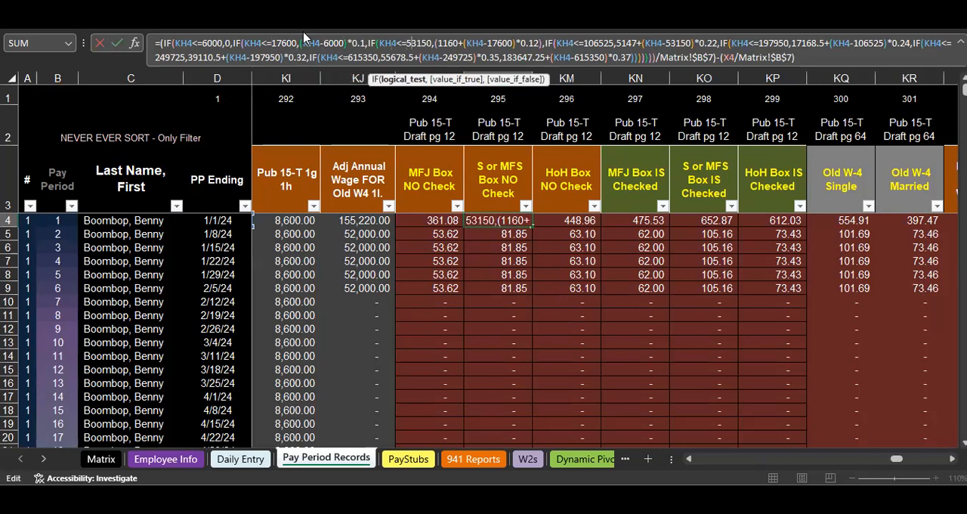
key(Escape)
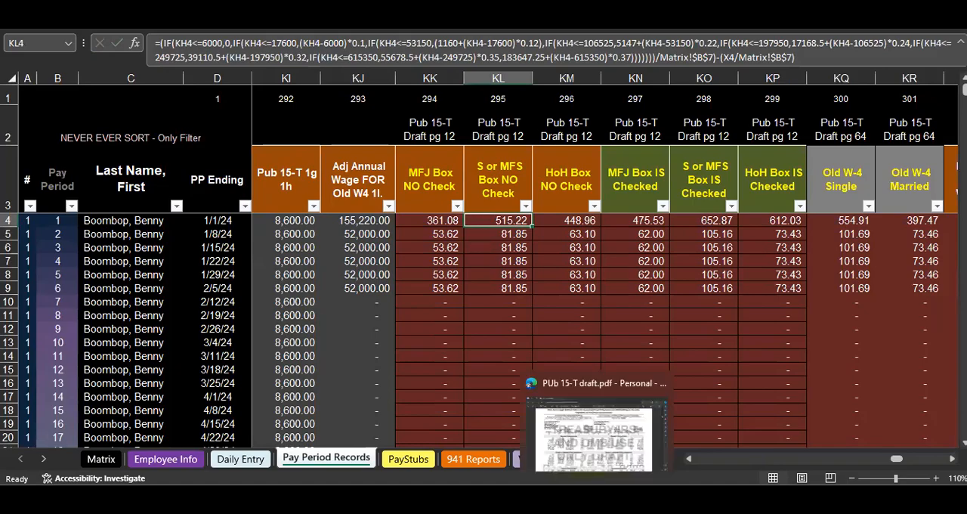
Switch to the ChatGPT chat and review the follow-up Head of Household request with the Step 2 box not checked and its answer
click(627, 427)
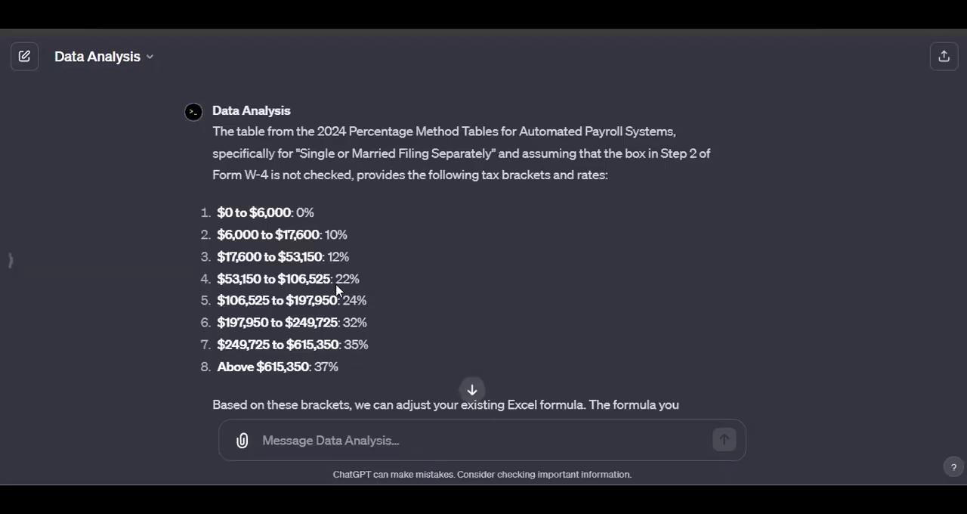
scroll(355, 211, down, 6)
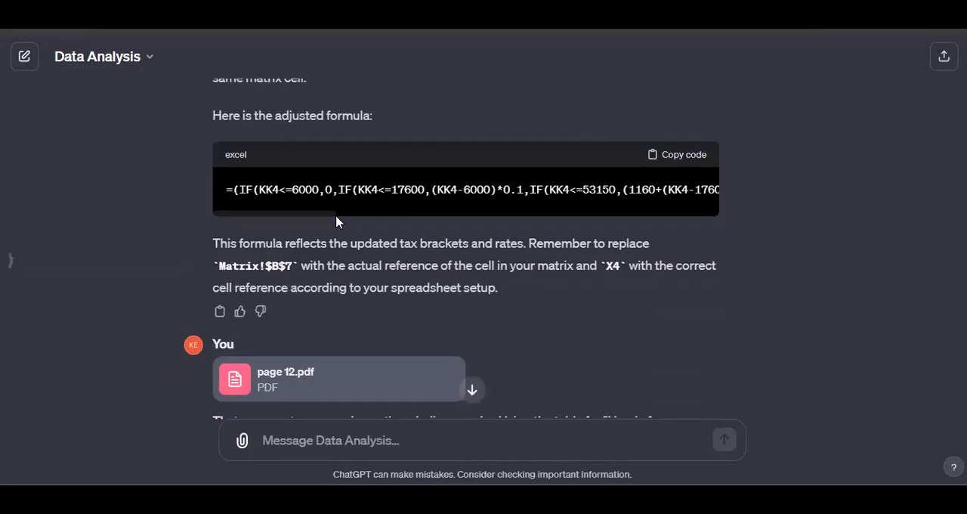
scroll(332, 220, down, 1)
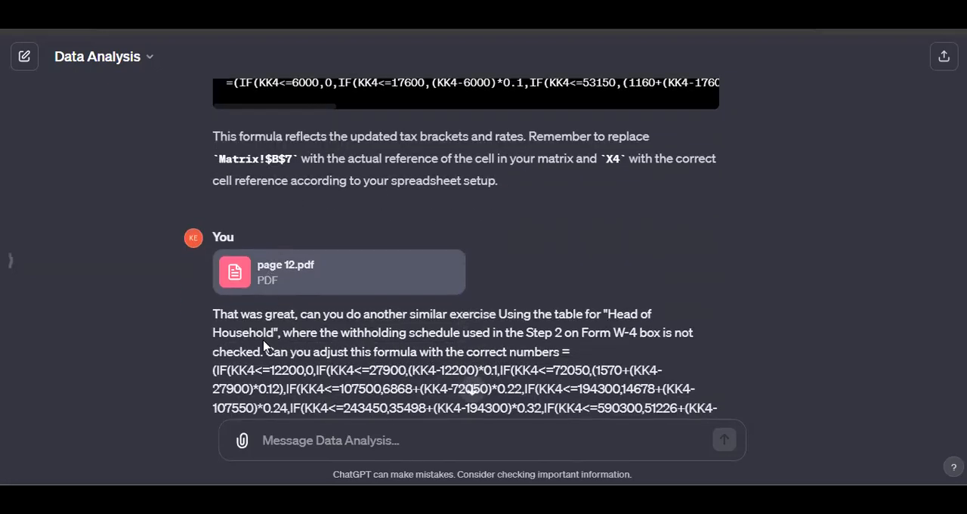
drag(230, 313, 316, 313)
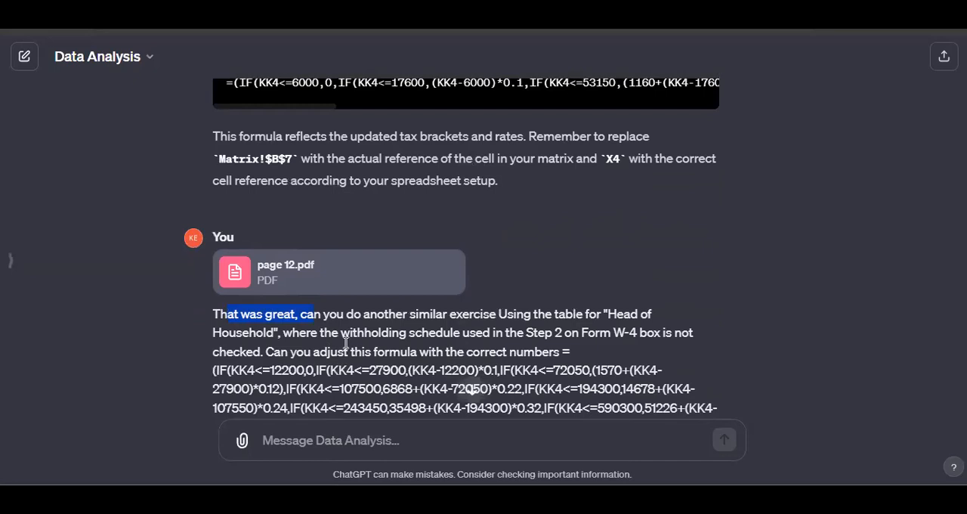
double_click(328, 333)
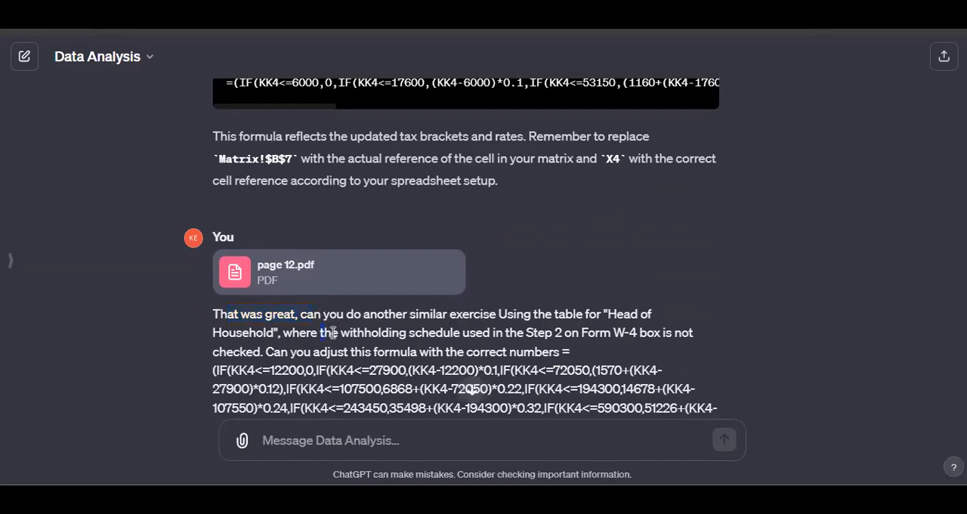
scroll(314, 317, down, 2)
scroll(310, 303, down, 10)
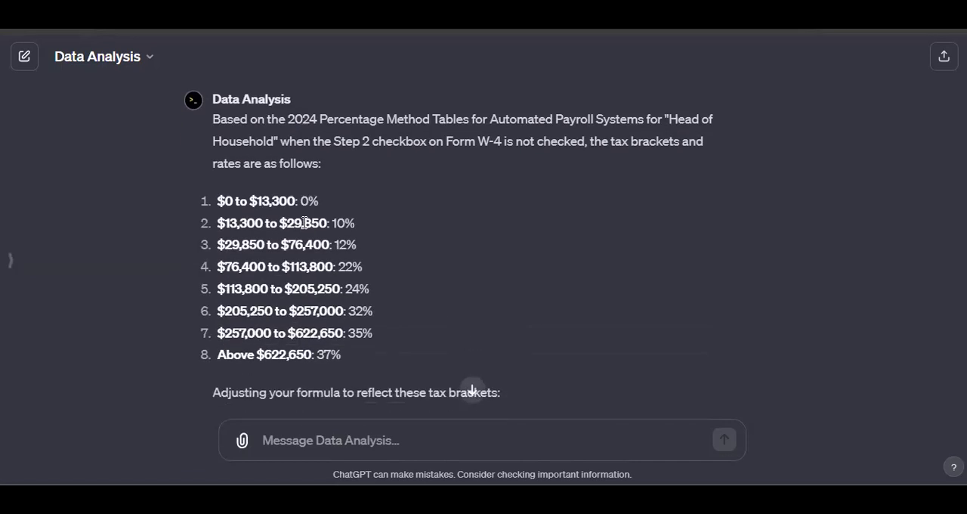
Review ChatGPT's brackets and adjusted formula for Head of Household with the Step 2 box checked
scroll(306, 226, down, 5)
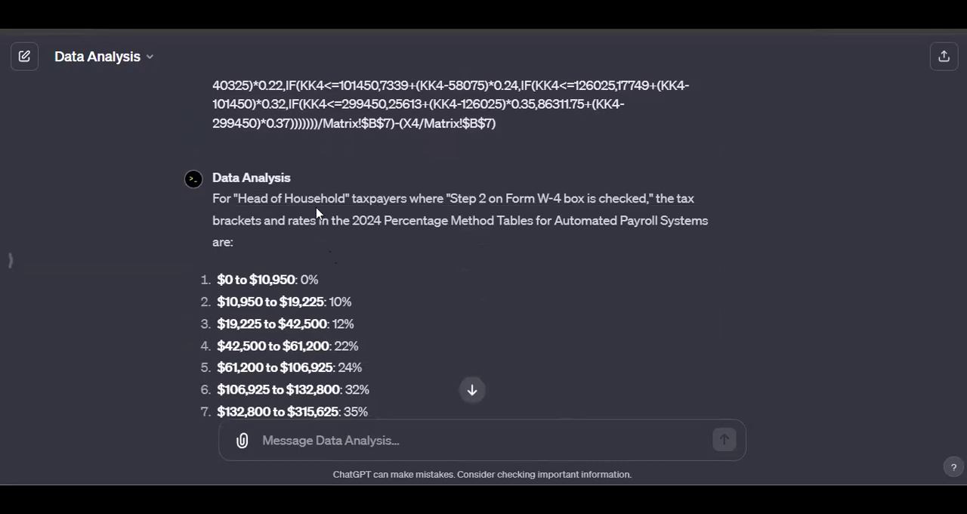
scroll(342, 184, down, 1)
scroll(342, 183, down, 4)
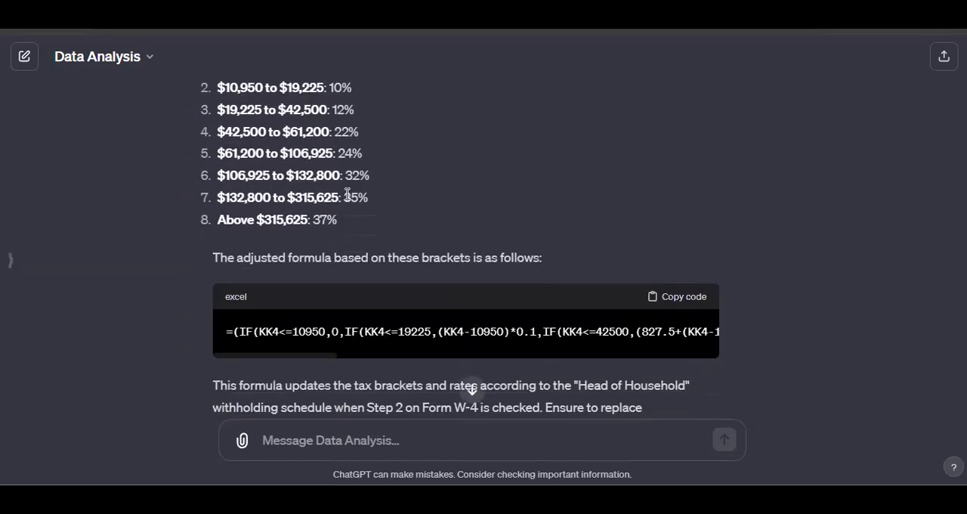
Examine ChatGPT's answer for Single or Married Filing Separately, highlighting the filing status and the "Step 2 on Form W-4 box is checked" wording
scroll(308, 202, down, 4)
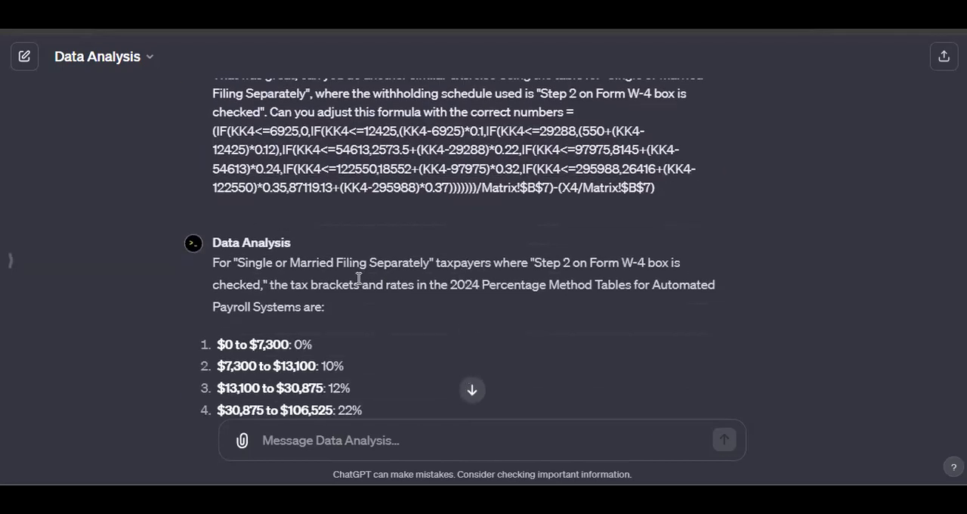
scroll(323, 219, down, 2)
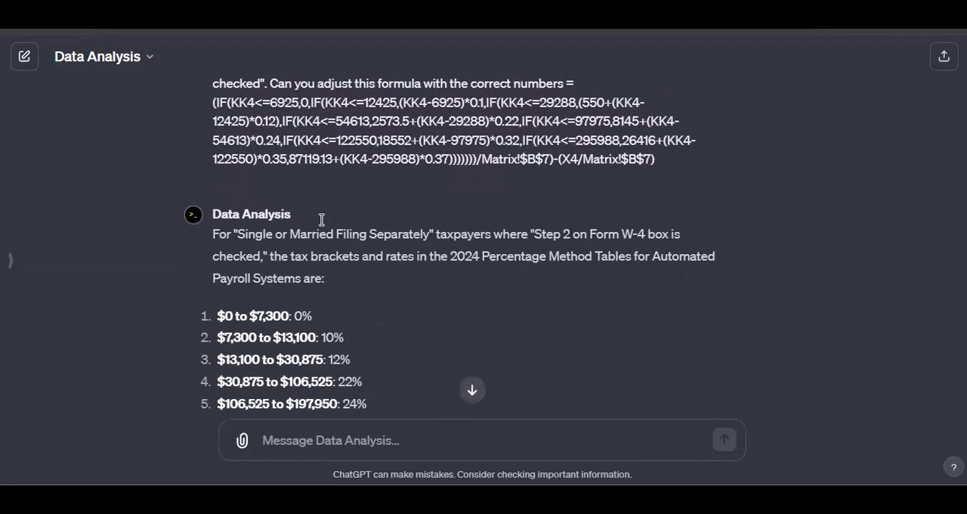
scroll(340, 230, up, 1)
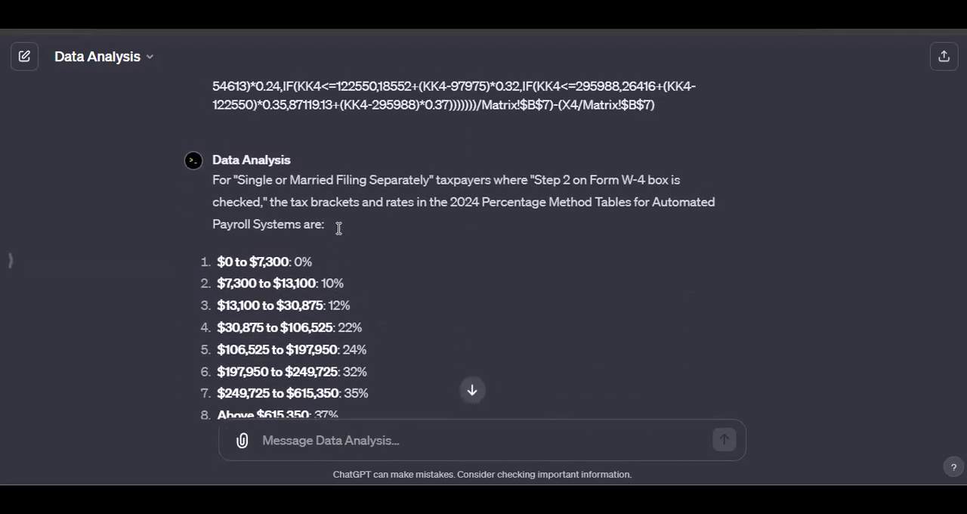
drag(237, 179, 431, 178)
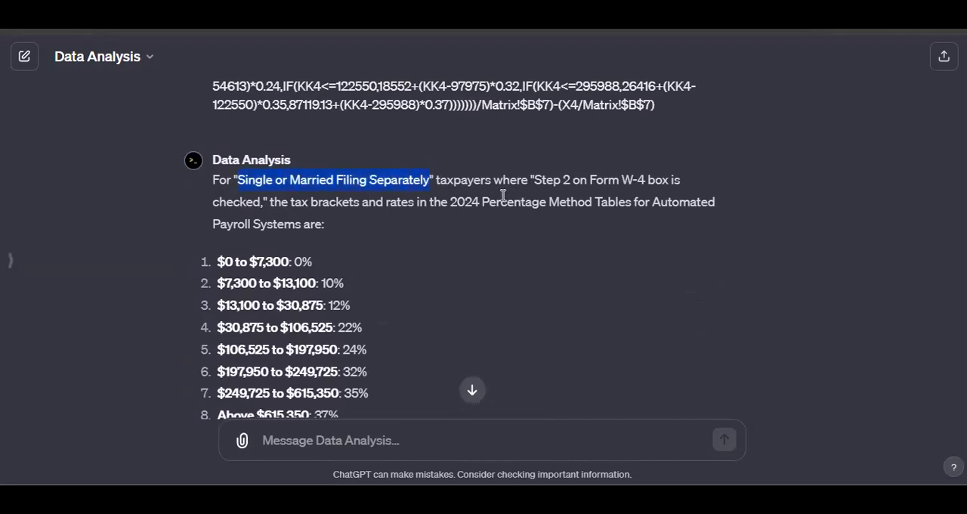
drag(533, 179, 688, 179)
drag(226, 201, 254, 201)
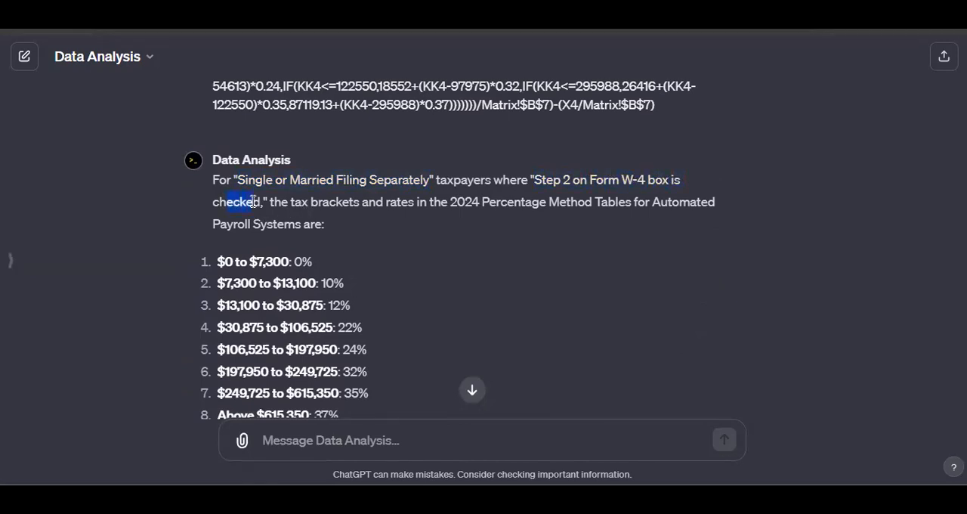
In the Pub 15-T draft PDF, locate the Single or Married Filing Separately table and highlight the "Form W-4 IS checked" schedule note
mouse_move(605, 467)
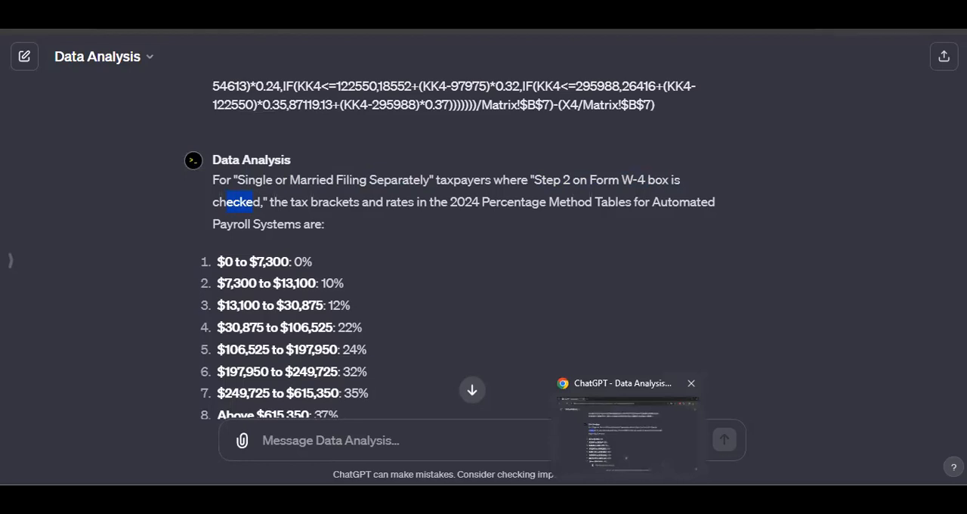
click(592, 495)
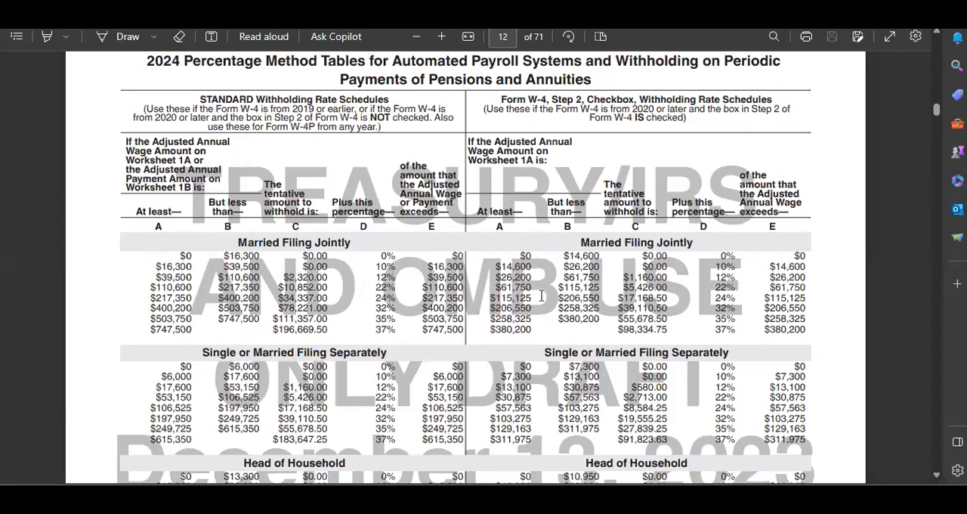
drag(509, 354, 568, 370)
click(646, 363)
drag(668, 105, 810, 109)
click(668, 110)
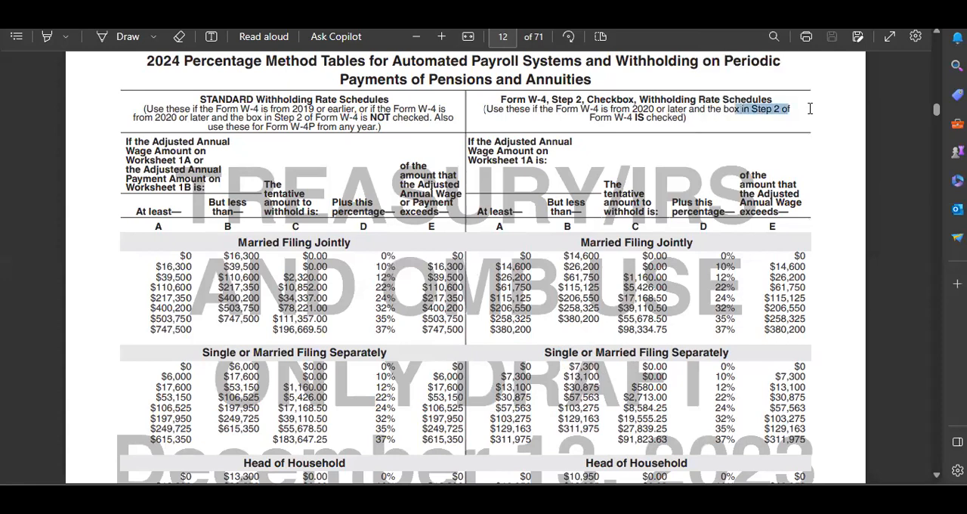
drag(592, 117, 684, 117)
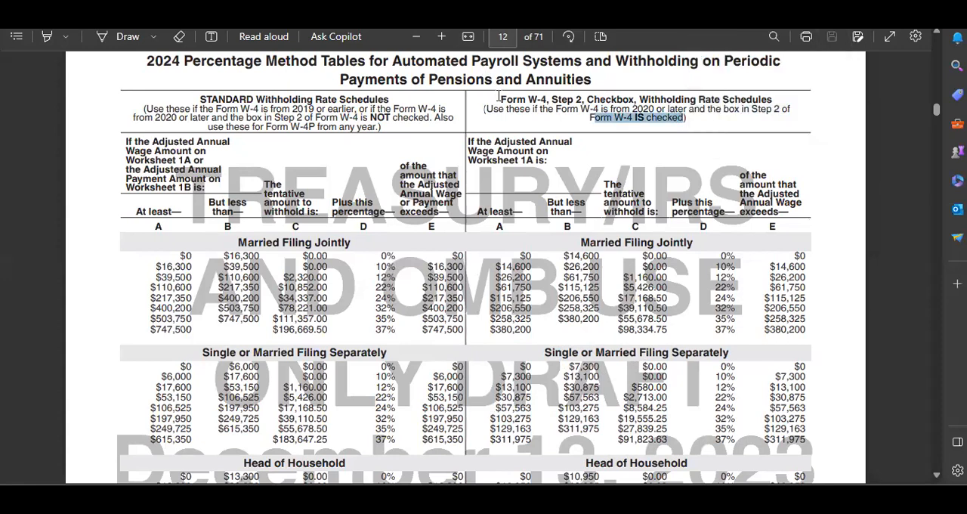
Examine the bracket amounts in the Single or Married Filing Separately table of the Step 2 Checkbox schedule
scroll(649, 270, down, 3)
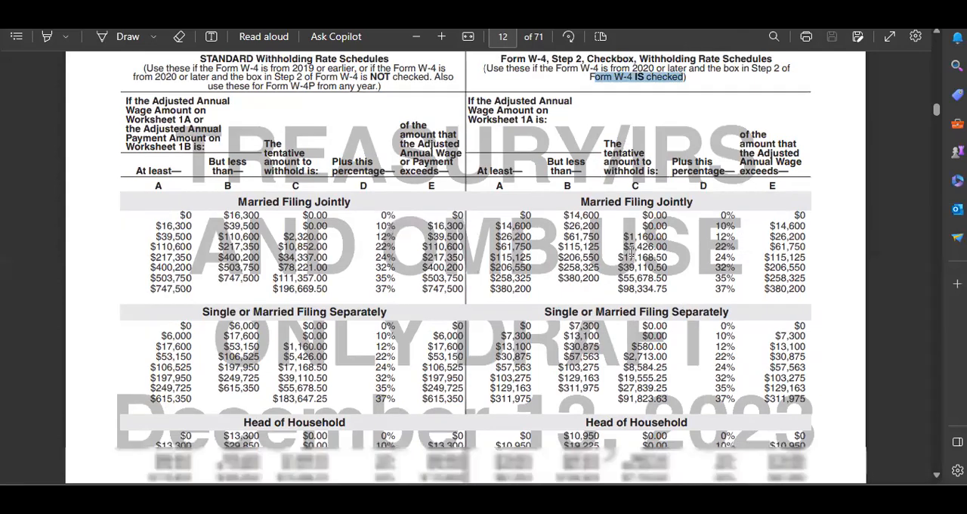
scroll(575, 170, up, 3)
scroll(557, 157, down, 1)
scroll(557, 157, down, 1)
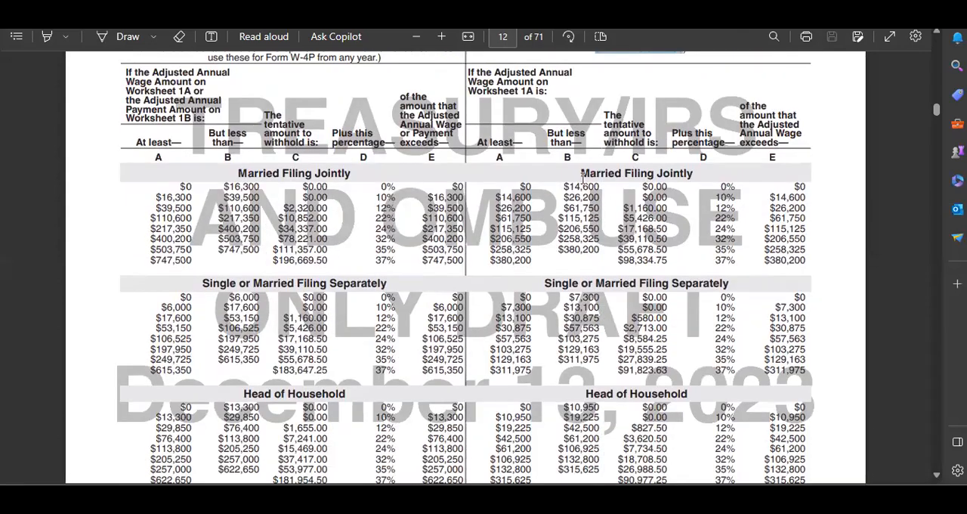
drag(549, 284, 672, 283)
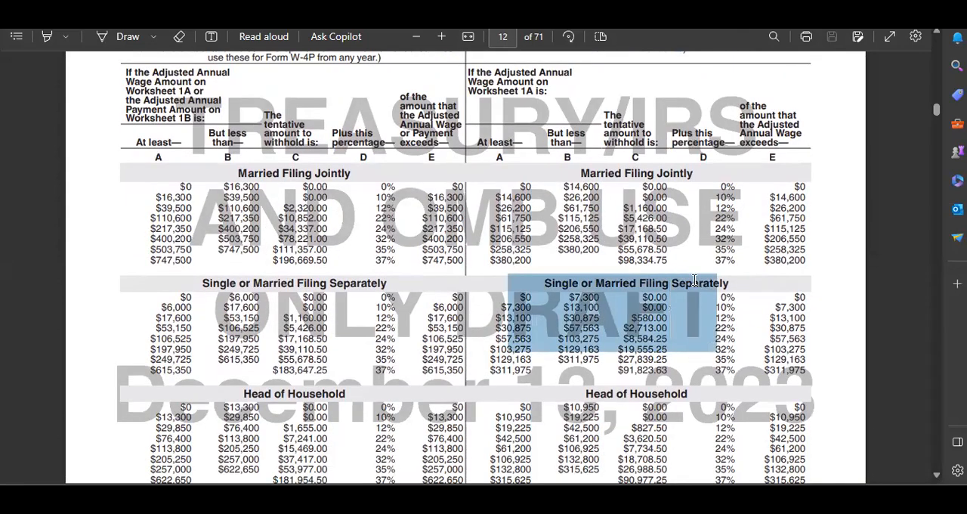
click(563, 302)
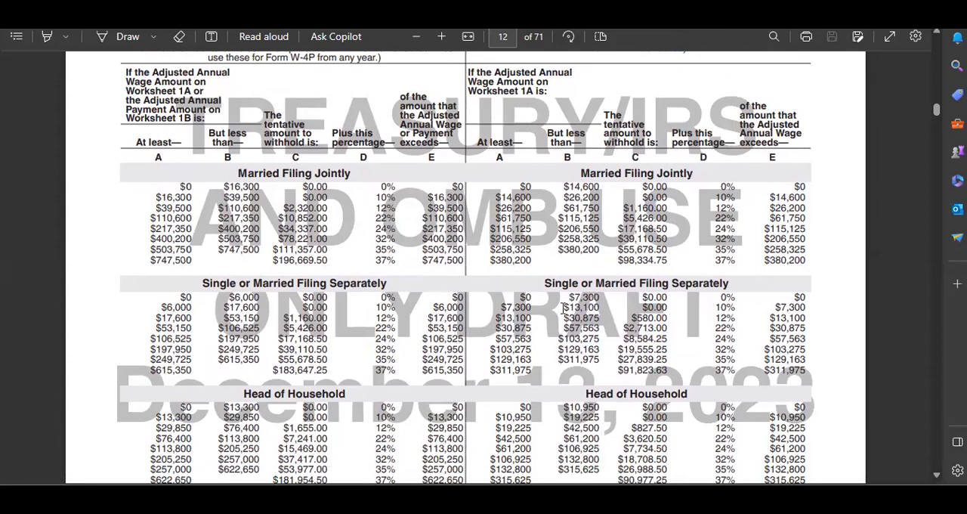
scroll(557, 236, down, 2)
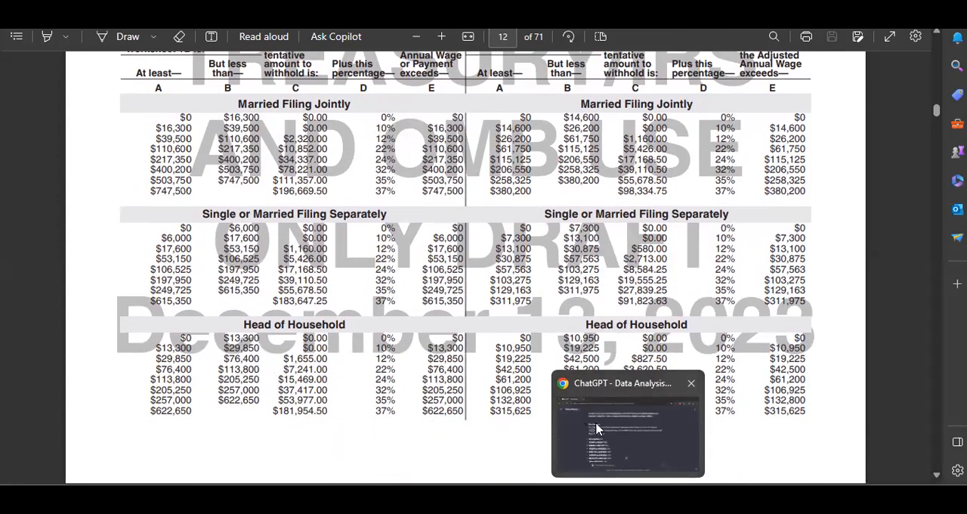
Switch to ChatGPT and review its Single or Married Filing Separately brackets, highlighting the whole list and individual entries from $30,875 upward
click(597, 420)
scroll(262, 221, down, 1)
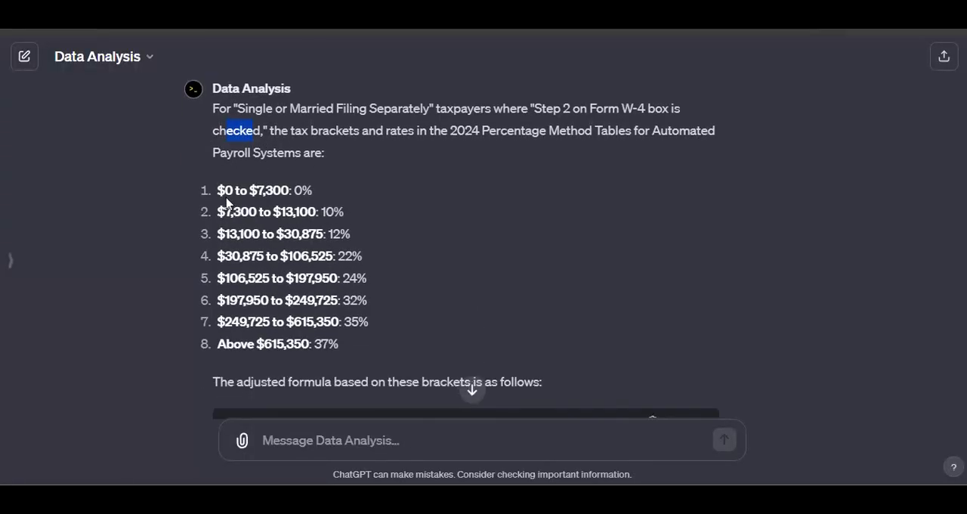
drag(226, 194, 333, 345)
scroll(408, 325, down, 2)
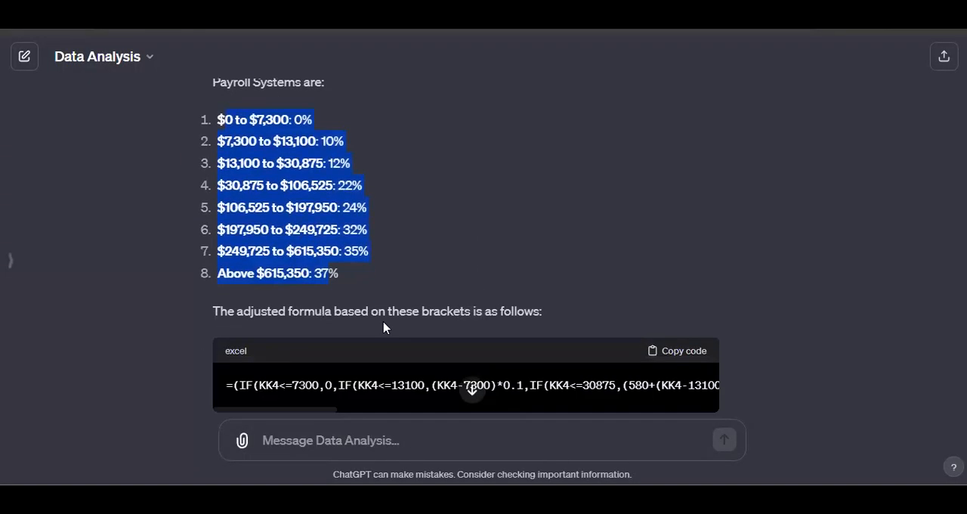
scroll(236, 244, up, 1)
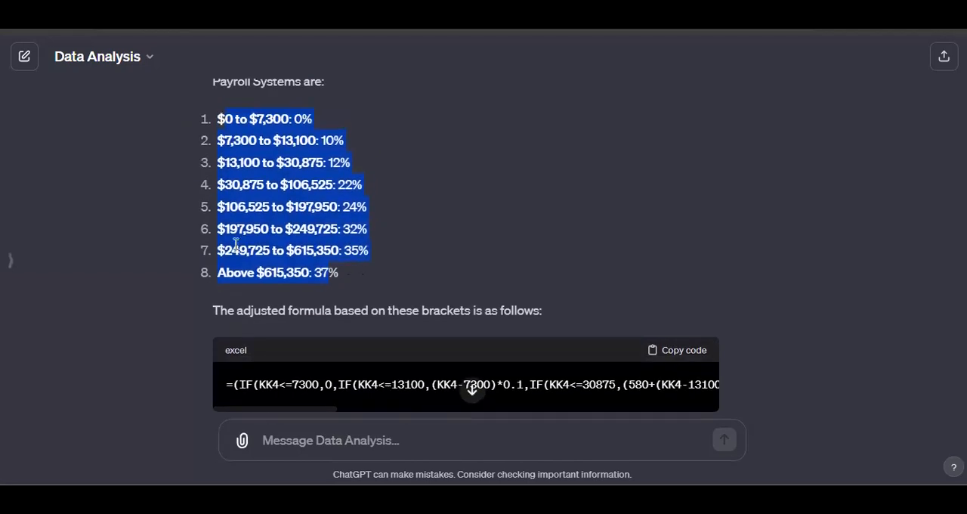
click(236, 201)
drag(225, 183, 266, 184)
click(228, 205)
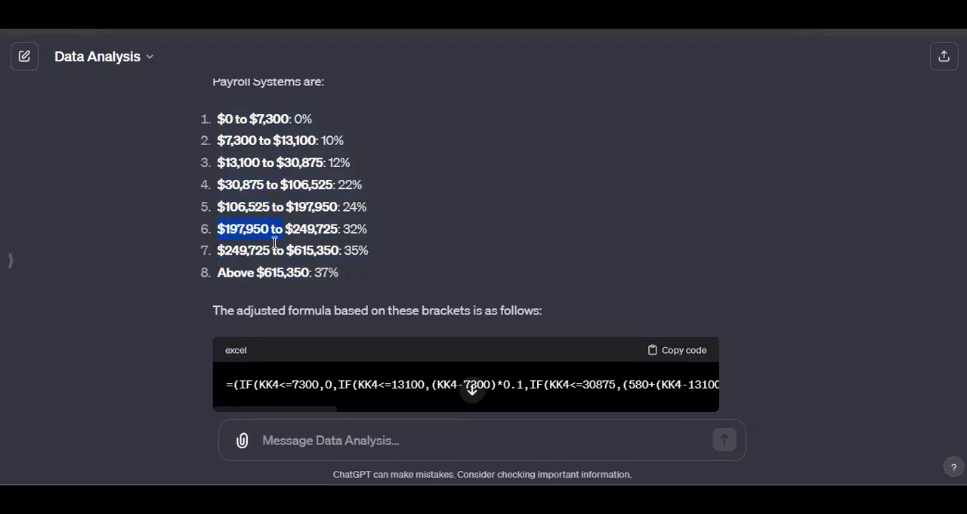
Switch to the Pub 15-T draft PDF and check the upper Single or Married Filing Separately brackets in the Checkbox and Standard schedules
mouse_move(657, 495)
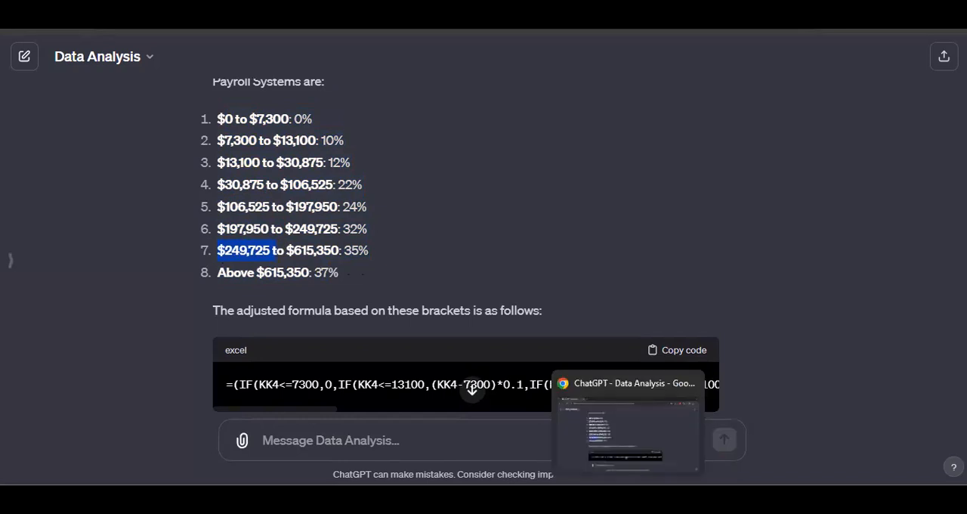
click(557, 393)
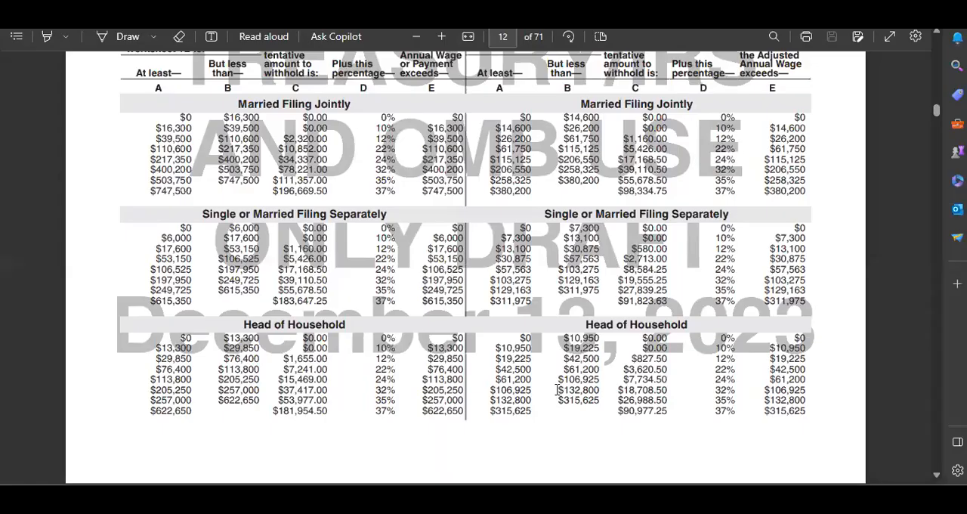
drag(565, 264, 573, 293)
click(551, 278)
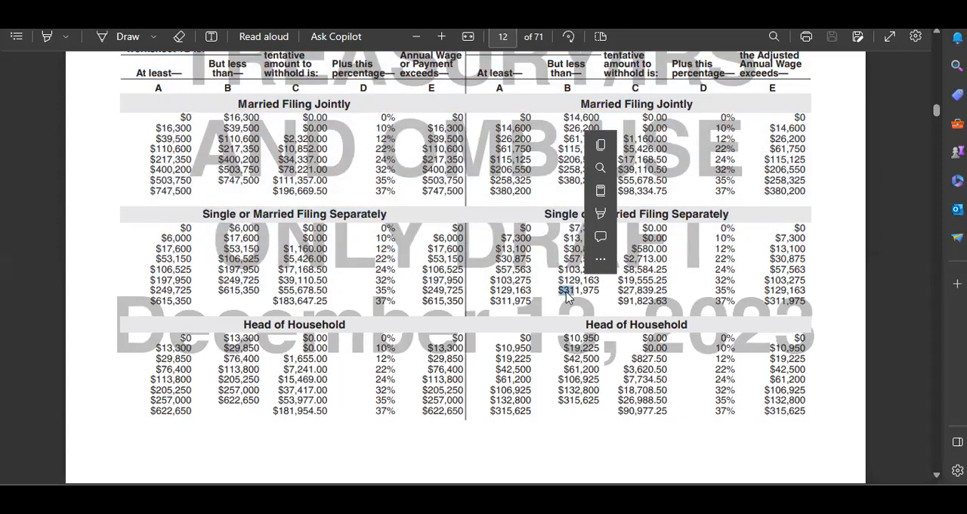
drag(218, 266, 250, 257)
click(221, 272)
click(219, 258)
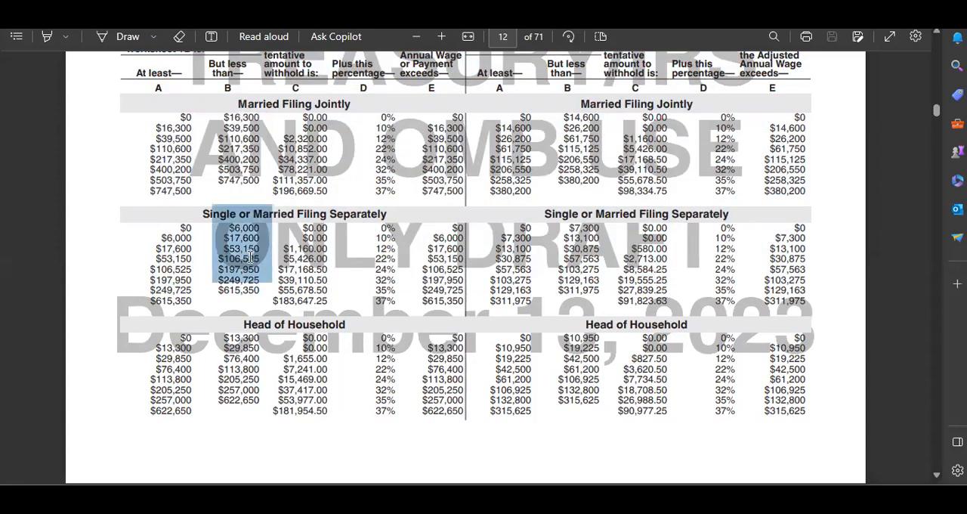
click(217, 279)
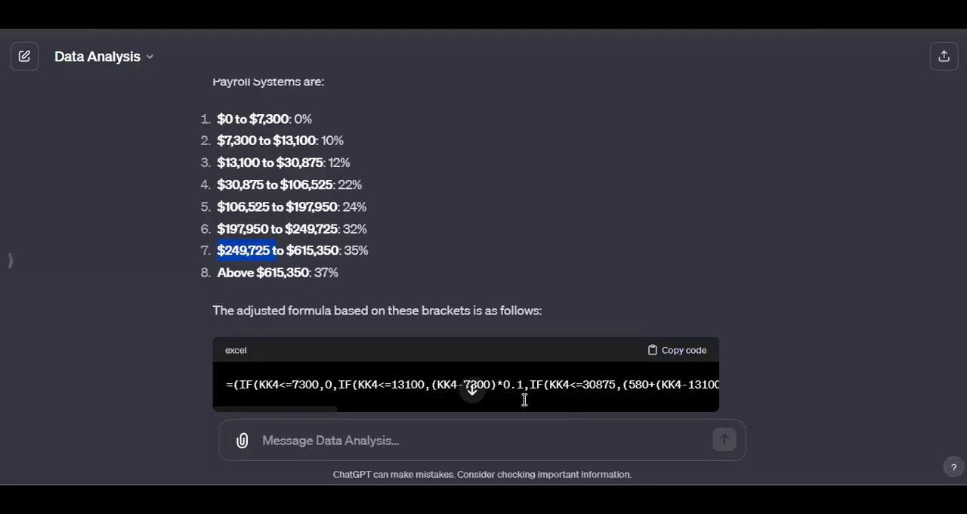
Return to ChatGPT and recheck the highest brackets in its Single or Married Filing Separately list
click(631, 423)
drag(228, 268, 292, 268)
click(273, 233)
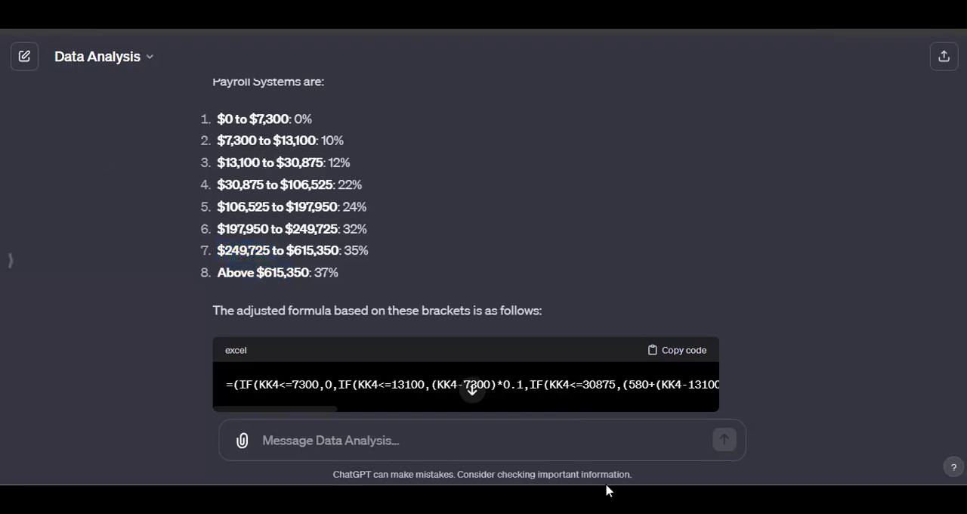
Switch to the PDF and compare the Standard and Step 2 Checkbox tables on page 12 side by side
mouse_move(609, 493)
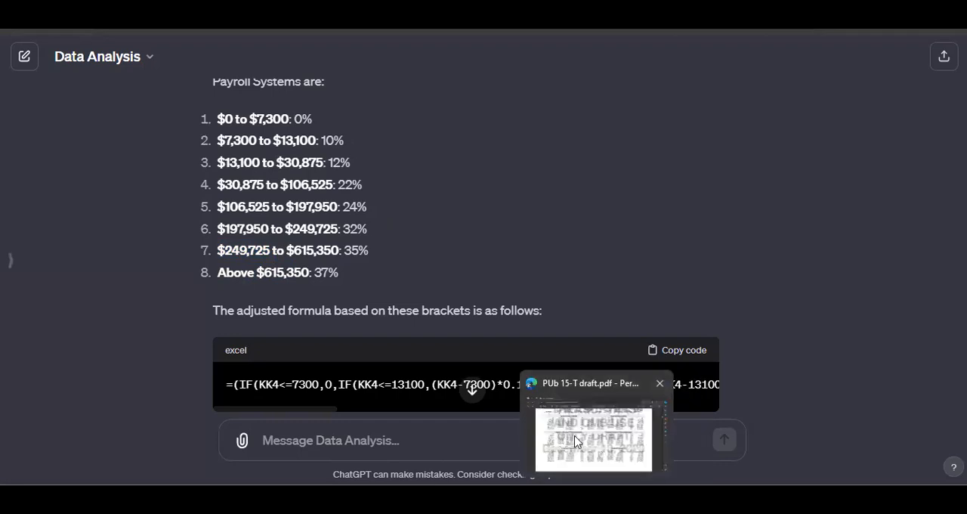
click(578, 443)
scroll(526, 220, up, 1)
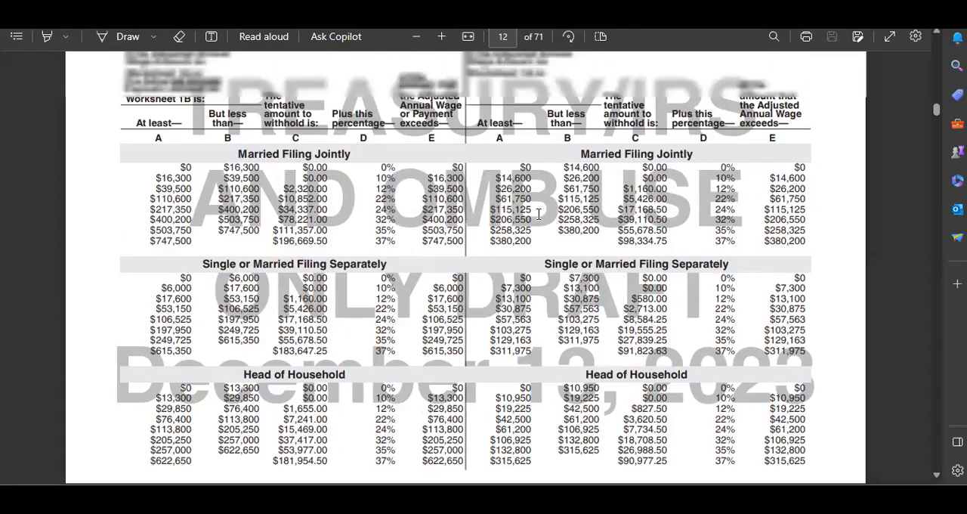
scroll(526, 220, down, 1)
scroll(554, 219, up, 1)
scroll(560, 224, down, 1)
drag(308, 242, 566, 280)
click(653, 287)
scroll(520, 237, up, 1)
scroll(440, 249, up, 1)
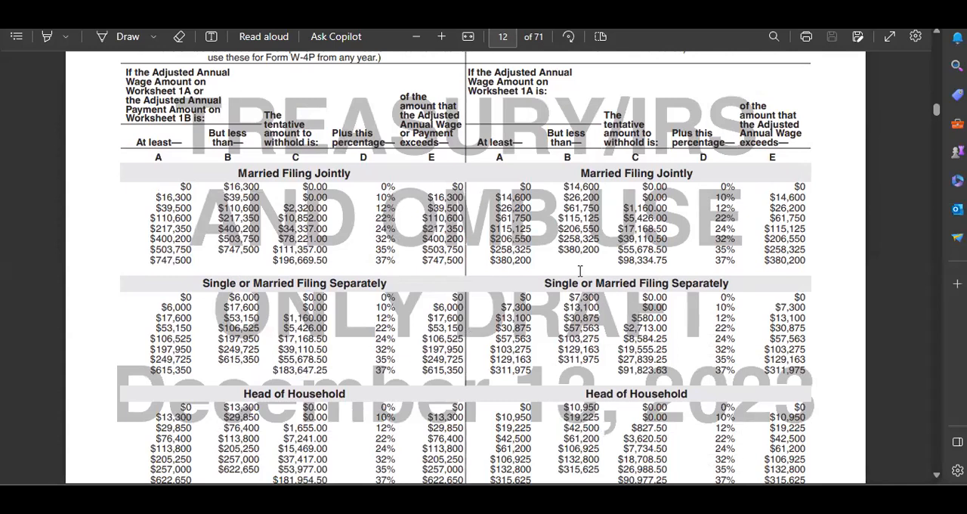
scroll(715, 309, down, 1)
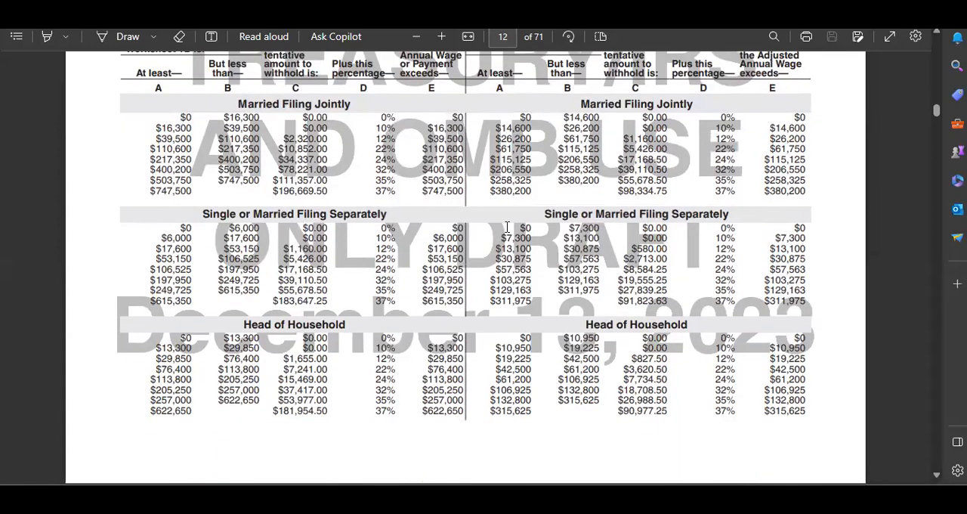
Highlight the Single or Married Filing Separately rows across both schedules and check the note saying when the Checkbox schedule applies
drag(507, 227, 585, 275)
click(526, 262)
drag(506, 229, 563, 282)
click(557, 272)
drag(179, 269, 385, 279)
scroll(563, 156, up, 3)
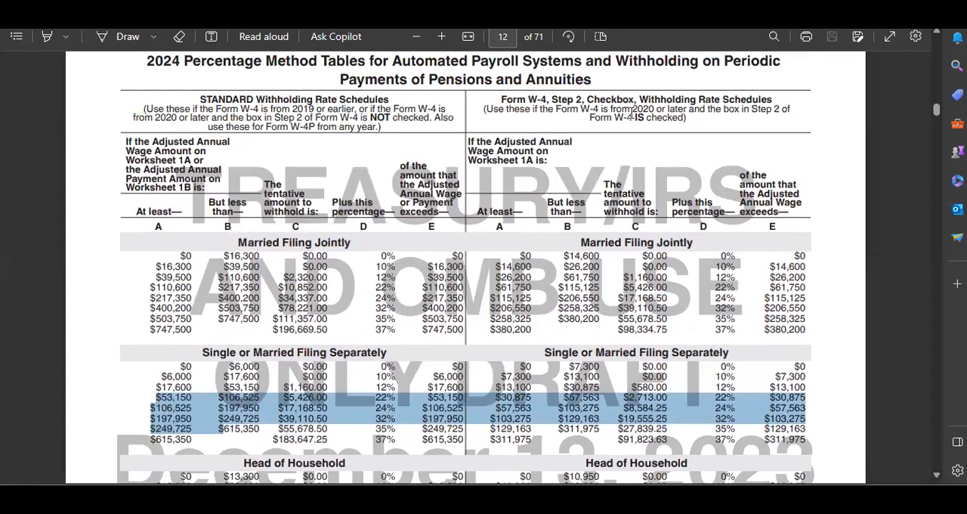
click(631, 113)
scroll(318, 270, down, 3)
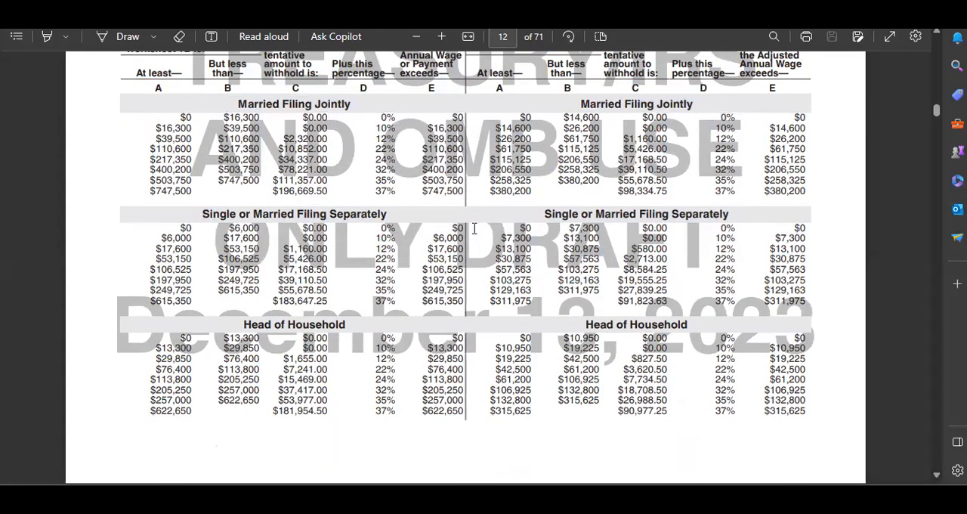
Highlight the Checkbox schedule's Single or Married Filing Separately table and examine the three filing-status tables of the Standard schedule
scroll(474, 228, up, 2)
drag(545, 280, 659, 321)
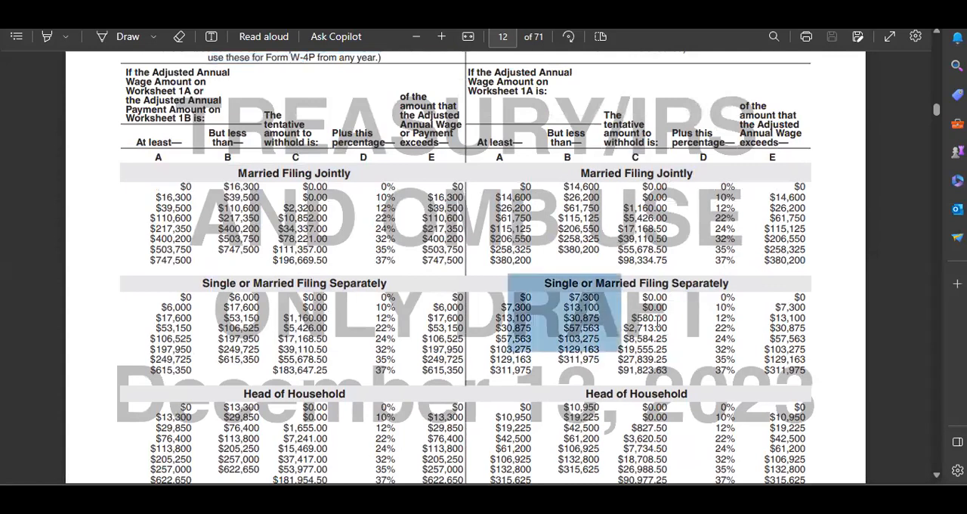
drag(198, 284, 207, 272)
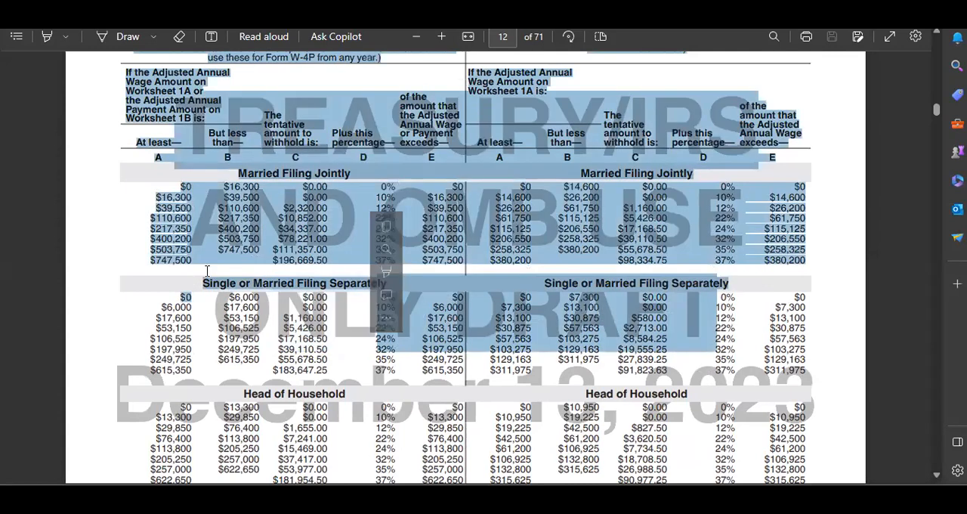
click(254, 263)
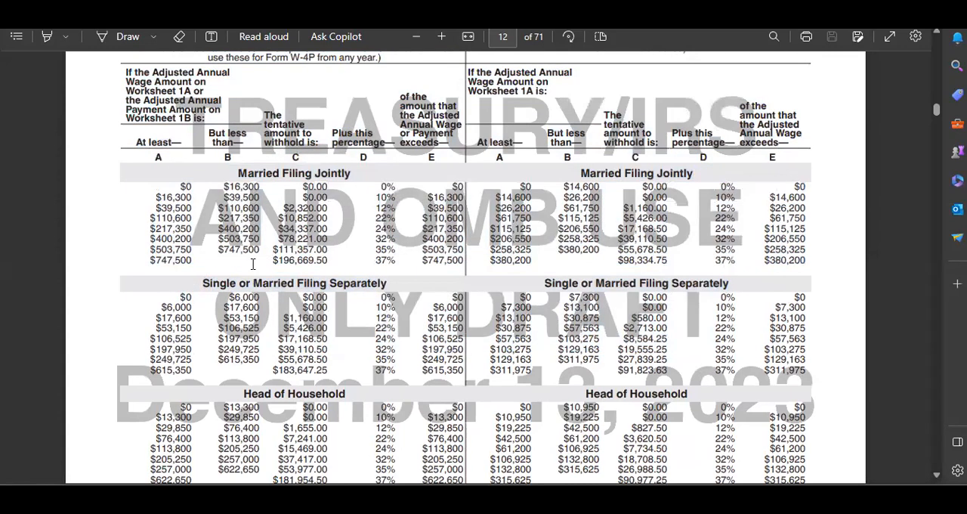
drag(296, 229, 243, 217)
click(248, 171)
drag(233, 386, 236, 399)
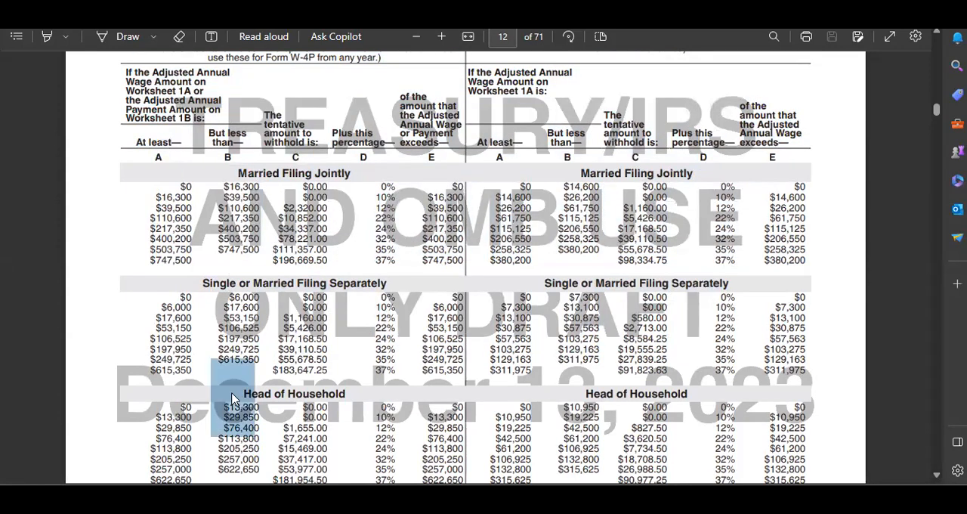
click(207, 267)
Examine the Married Filing Jointly, Single or Married Filing Separately and Head of Household tables of the Step 2 Checkbox schedule
scroll(686, 248, down, 3)
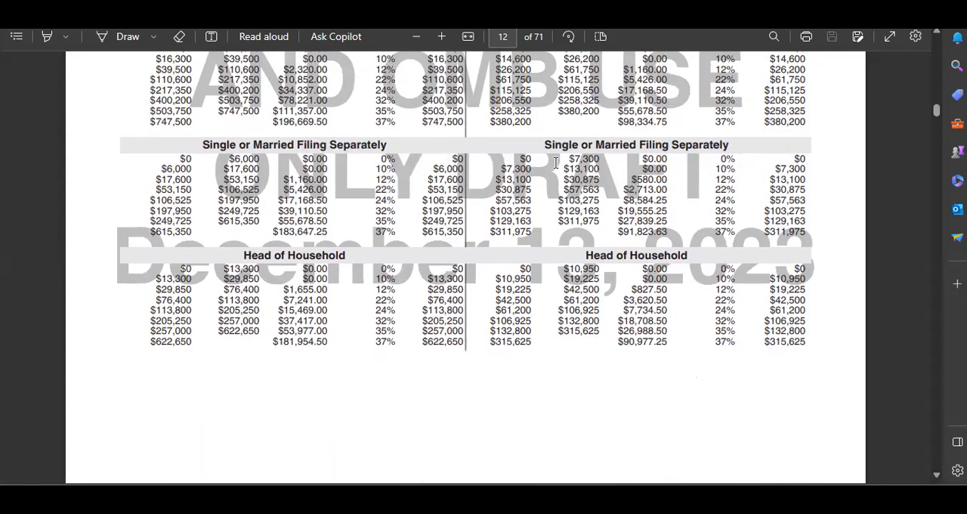
scroll(556, 162, up, 2)
drag(522, 117, 641, 328)
click(626, 367)
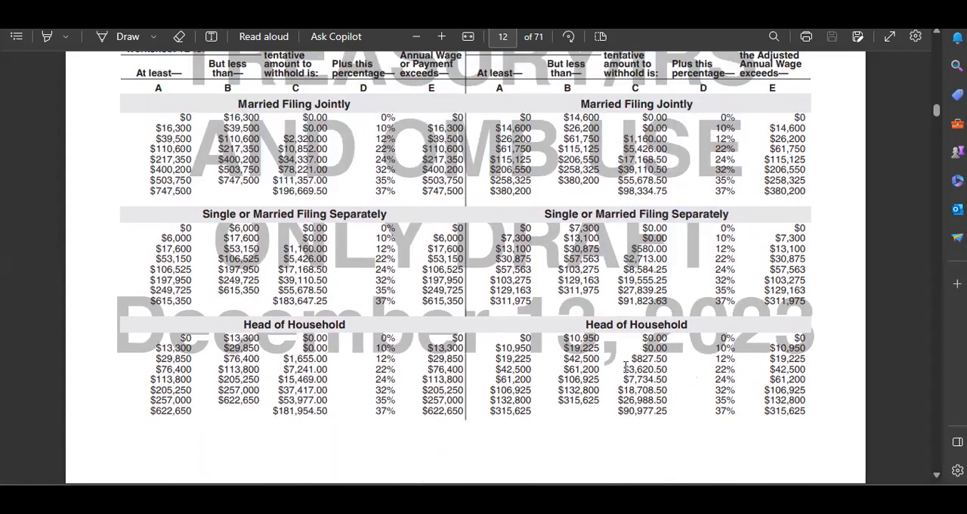
drag(538, 213, 635, 365)
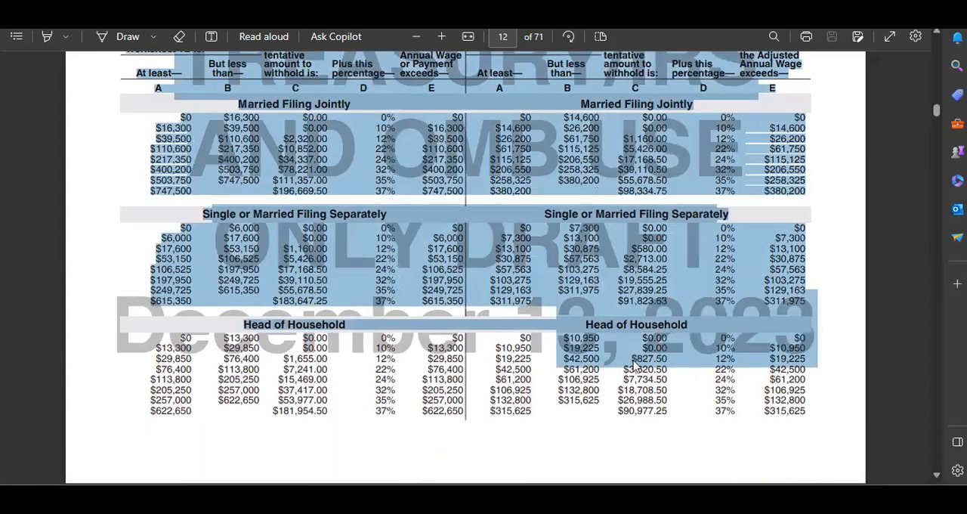
click(592, 387)
scroll(529, 313, up, 1)
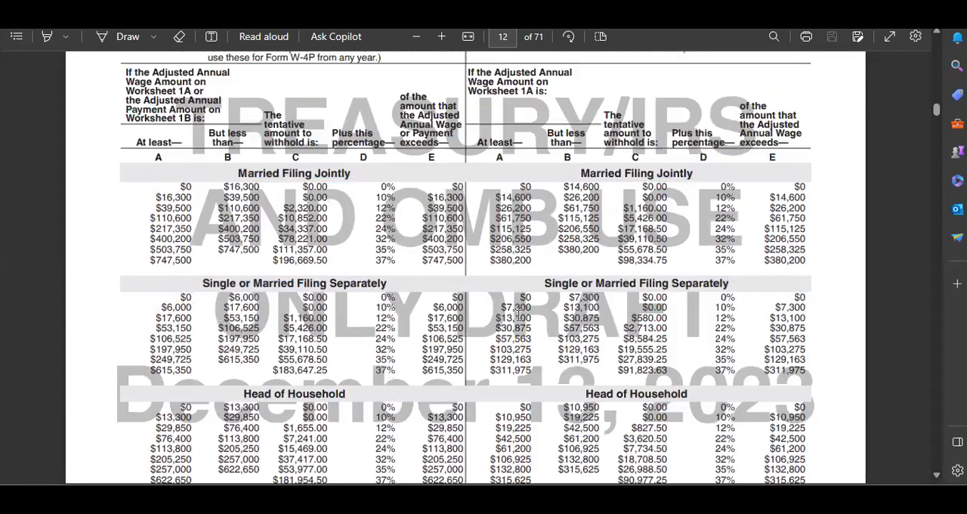
scroll(554, 251, down, 1)
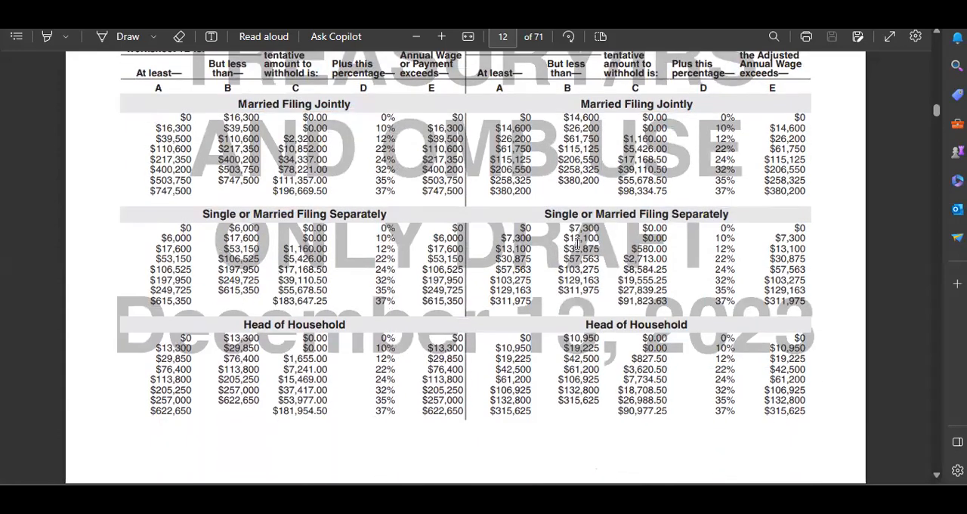
Switch to ChatGPT and compare its first Single or Married Filing Separately answer with the brackets and formula in its follow-up answer
mouse_move(690, 497)
mouse_move(628, 496)
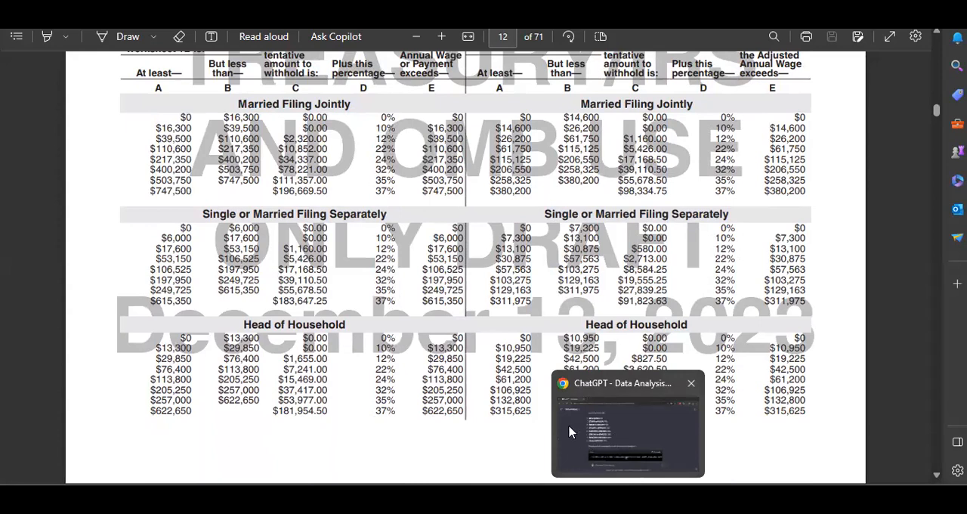
mouse_move(596, 497)
click(605, 434)
scroll(315, 276, down, 3)
scroll(316, 276, up, 5)
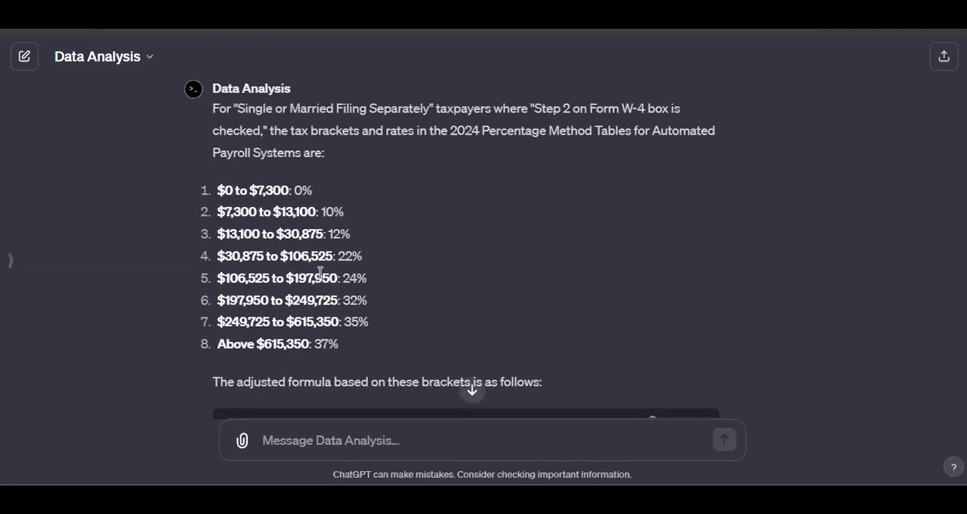
scroll(315, 294, down, 5)
scroll(329, 295, up, 8)
scroll(328, 295, down, 20)
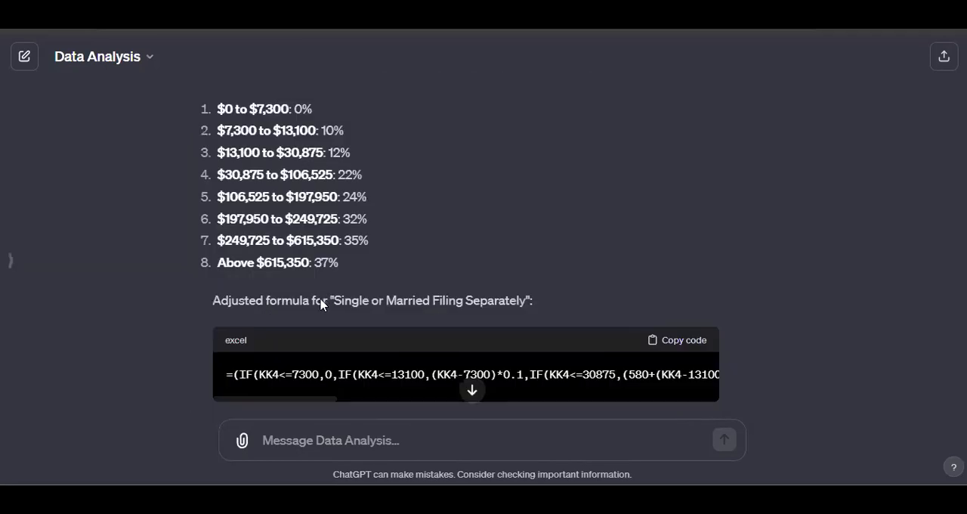
scroll(306, 281, down, 3)
scroll(303, 281, up, 8)
scroll(302, 279, up, 3)
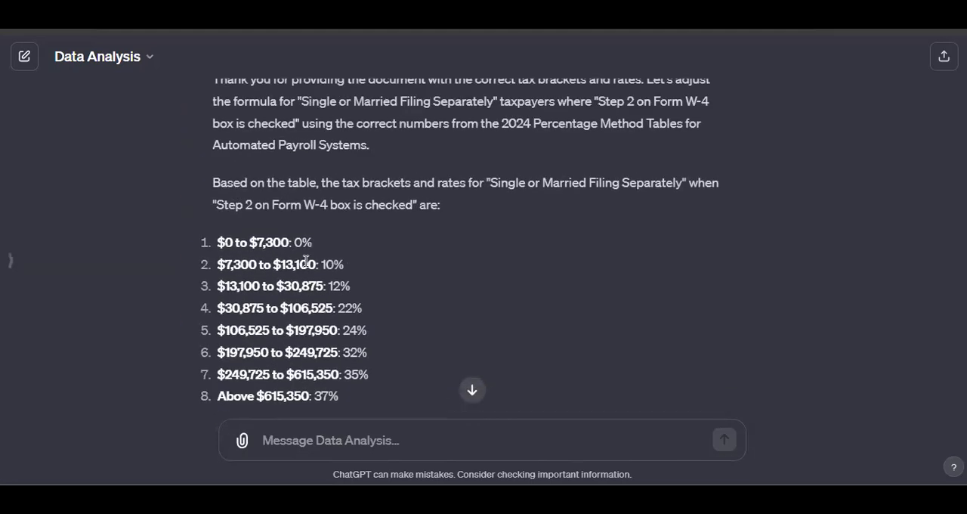
Read the introduction of ChatGPT's follow-up answer, highlighting the wording on the provided document, filing status and tax brackets
drag(241, 145, 427, 144)
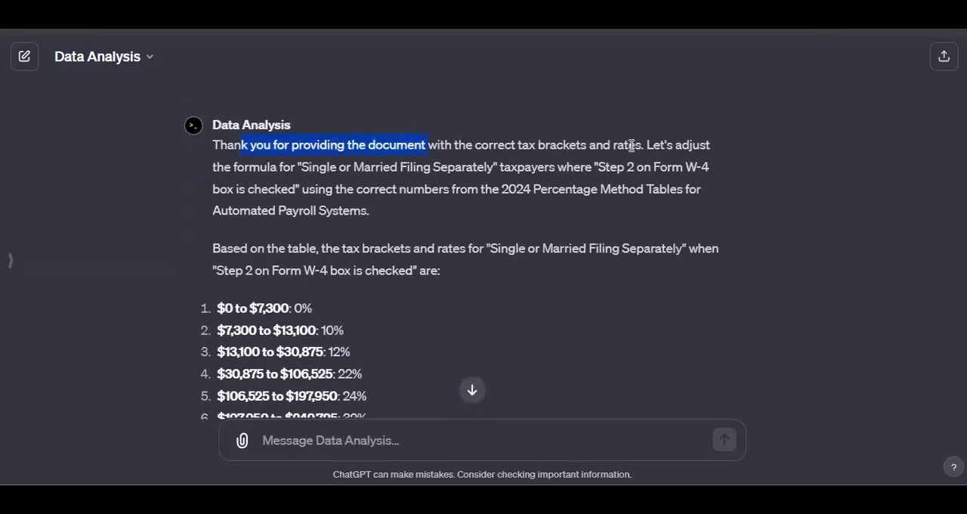
drag(306, 167, 429, 167)
drag(528, 145, 602, 145)
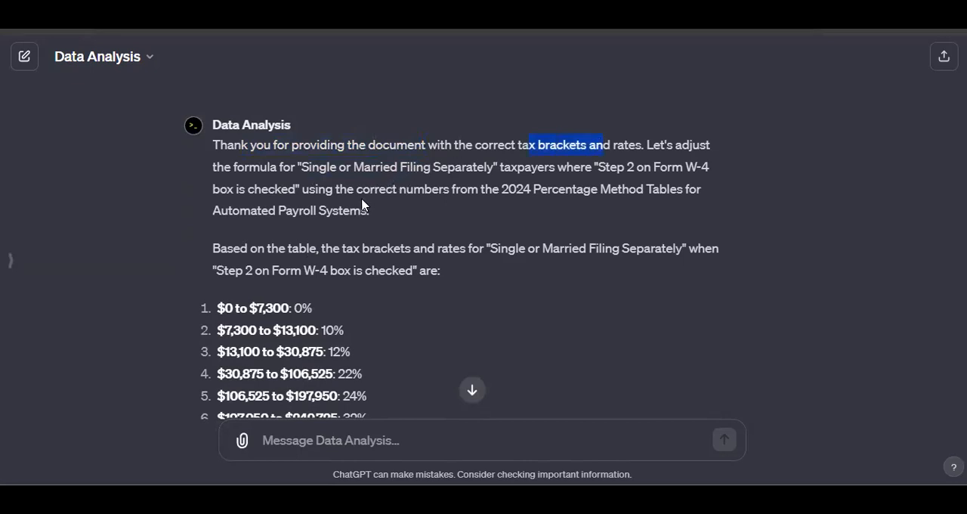
Review the corrective prompt sent with page 12.pdf, highlighting the quoted brackets and the instruction to use the Step 2 Box IS checked table
scroll(320, 212, up, 2)
scroll(320, 210, up, 5)
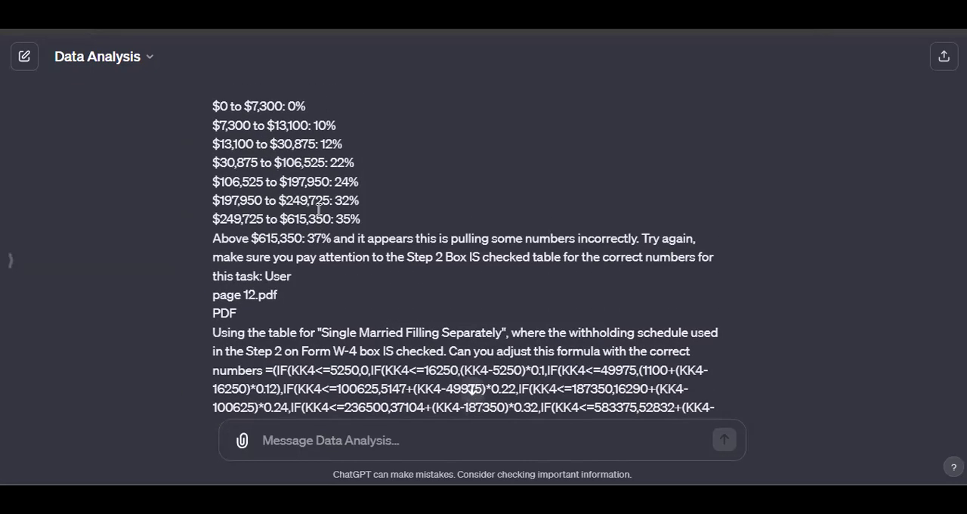
drag(285, 175, 611, 178)
drag(313, 194, 383, 191)
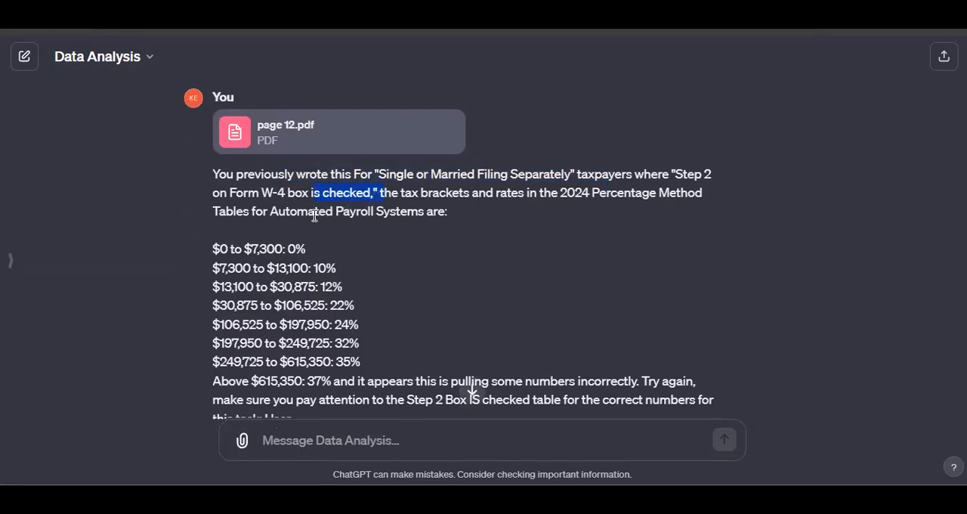
scroll(315, 216, down, 1)
drag(212, 181, 358, 310)
scroll(383, 248, down, 1)
drag(383, 241, 627, 254)
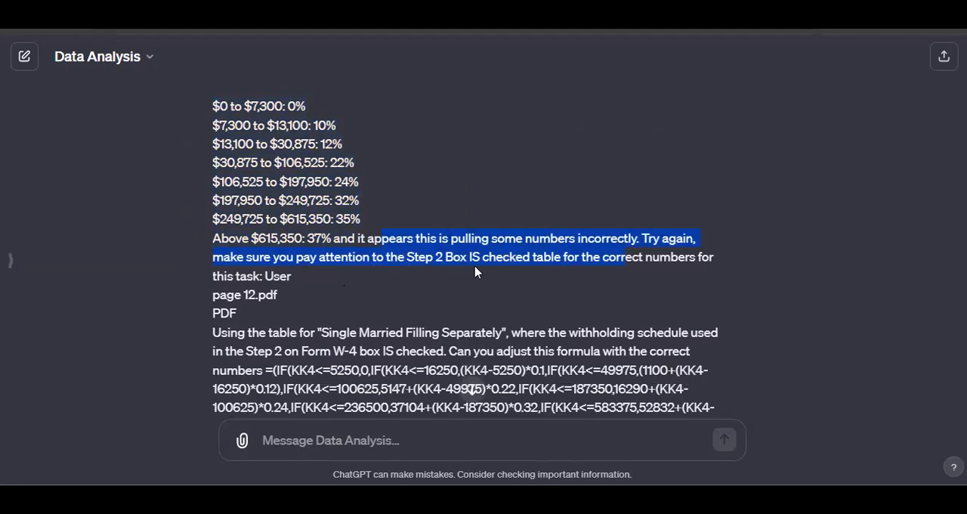
scroll(574, 260, down, 5)
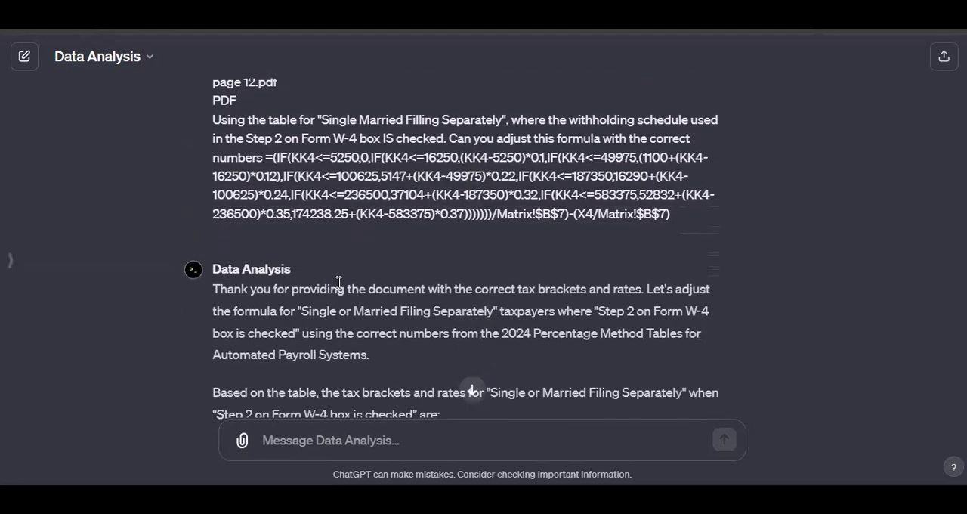
Review ChatGPT's corrected answer and highlight its list of Single or Married Filing Separately tax brackets
scroll(362, 154, down, 8)
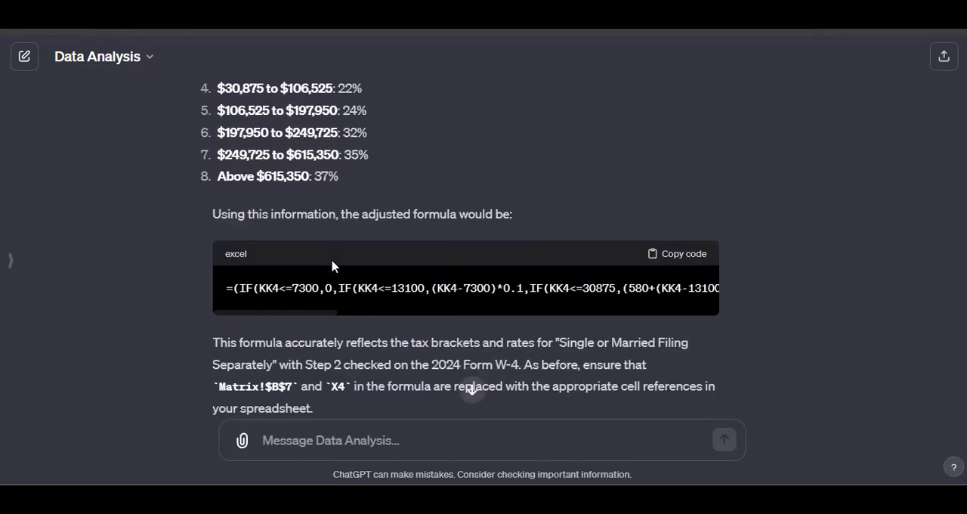
scroll(218, 136, up, 1)
drag(213, 166, 340, 319)
Switch to the Pub 15-T PDF and check the Single or Married Filing Separately brackets in both schedules on page 12
mouse_move(586, 464)
click(586, 446)
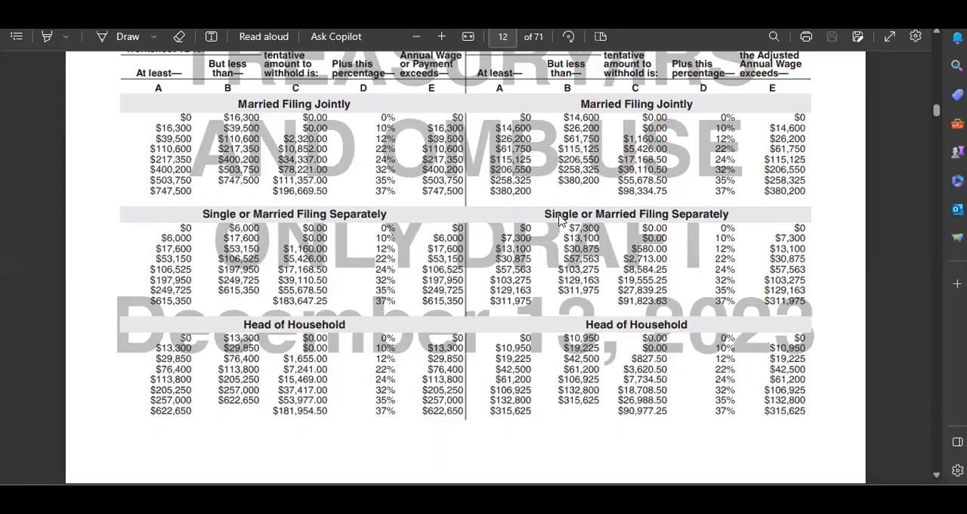
scroll(559, 219, up, 2)
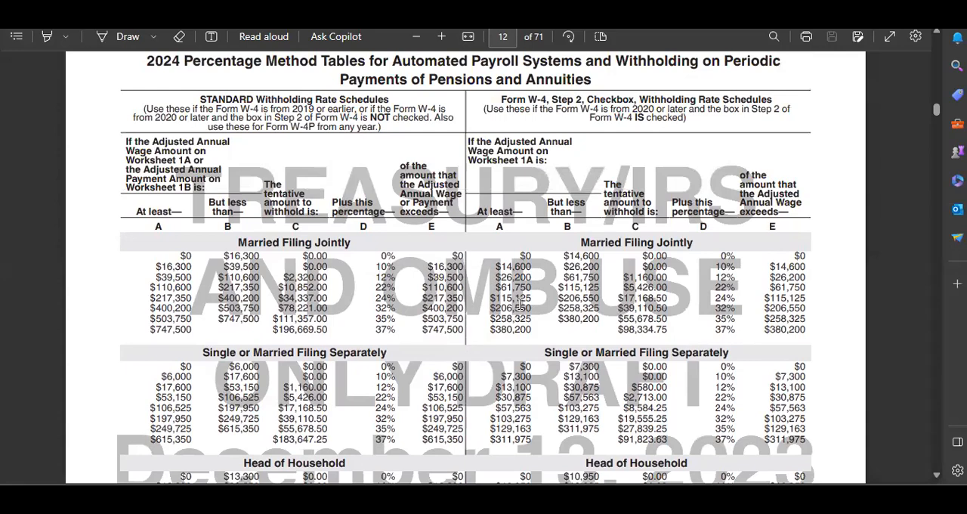
scroll(526, 286, down, 1)
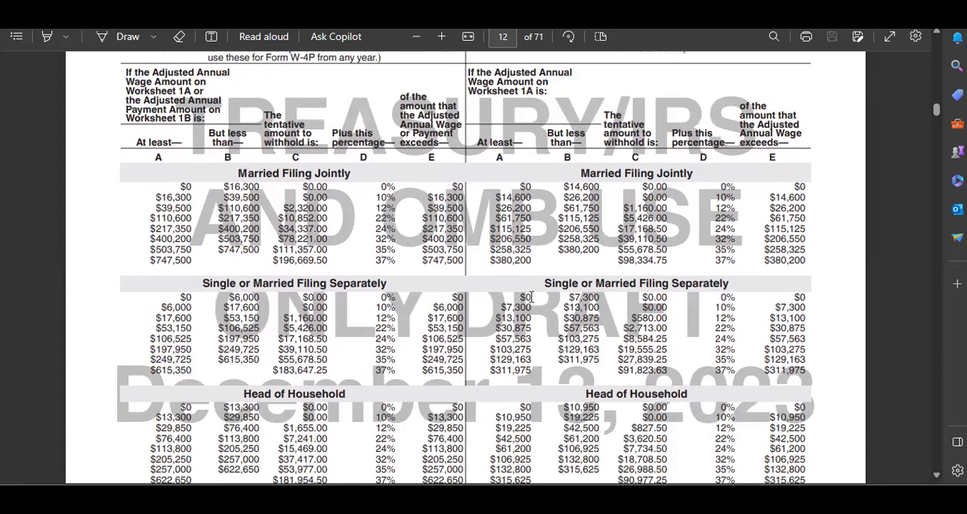
scroll(529, 295, down, 1)
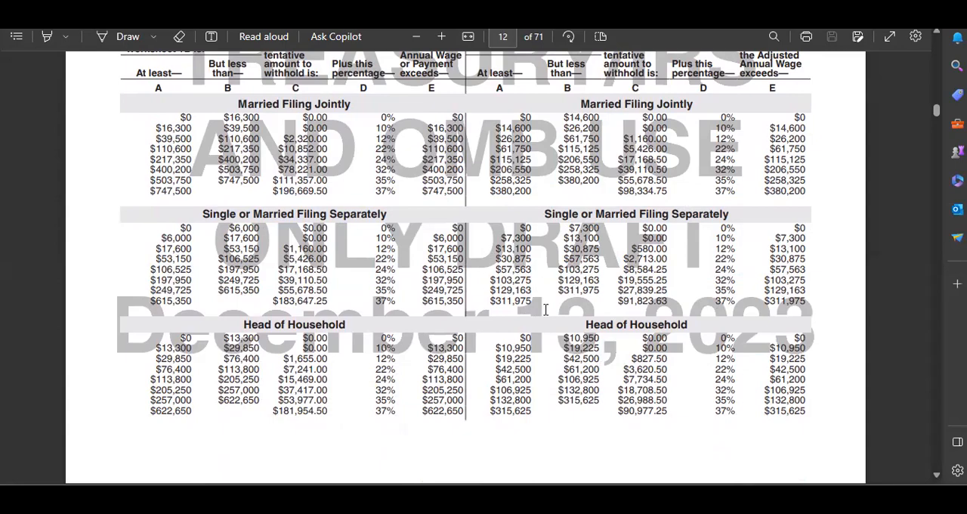
scroll(528, 308, up, 3)
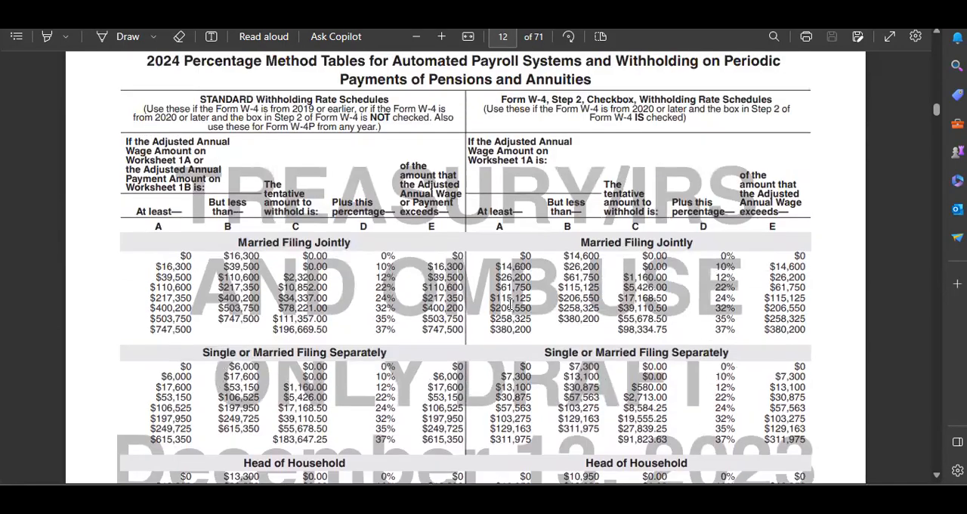
scroll(594, 341, down, 3)
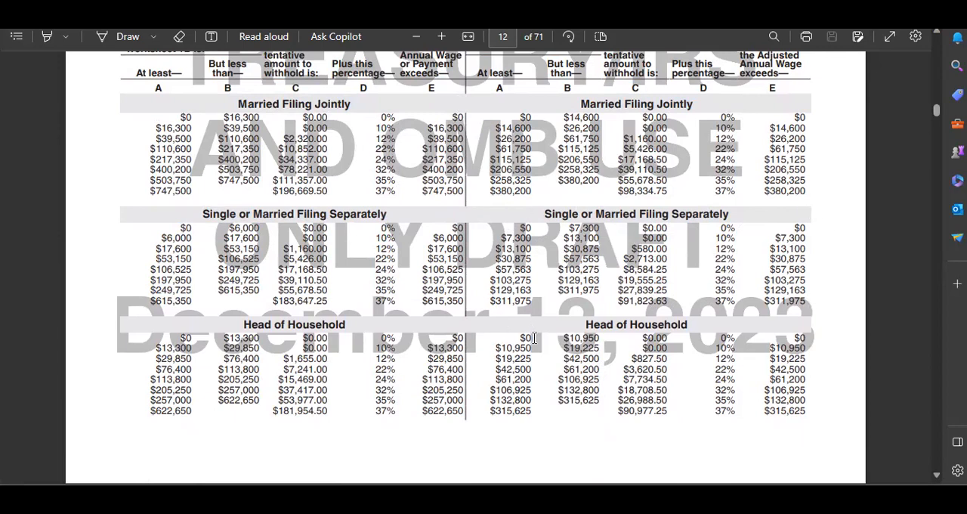
Switch to ChatGPT and review the prompt sent with the Married Filing Jointly table image, along with its answer
mouse_move(628, 497)
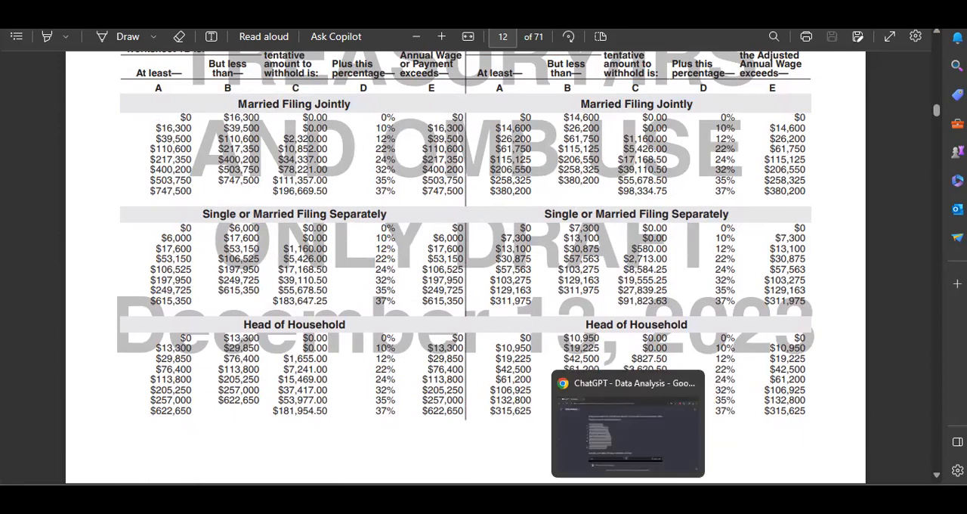
click(628, 423)
scroll(396, 272, down, 5)
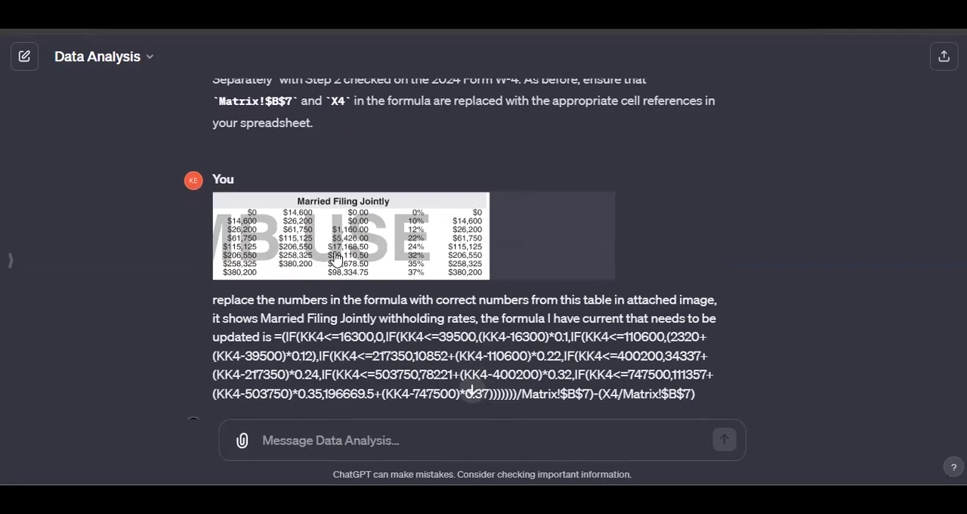
scroll(332, 250, down, 1)
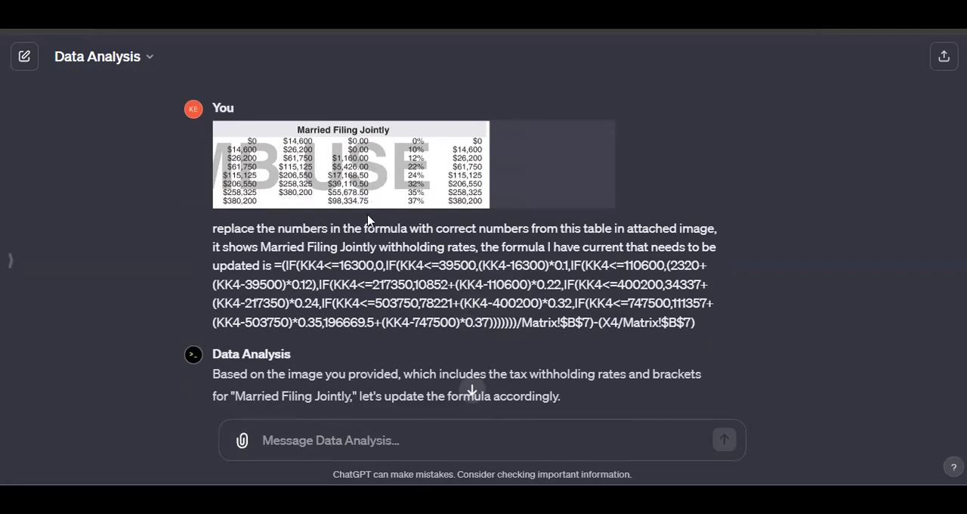
scroll(306, 219, down, 1)
scroll(305, 219, down, 3)
scroll(311, 249, up, 1)
scroll(311, 249, up, 4)
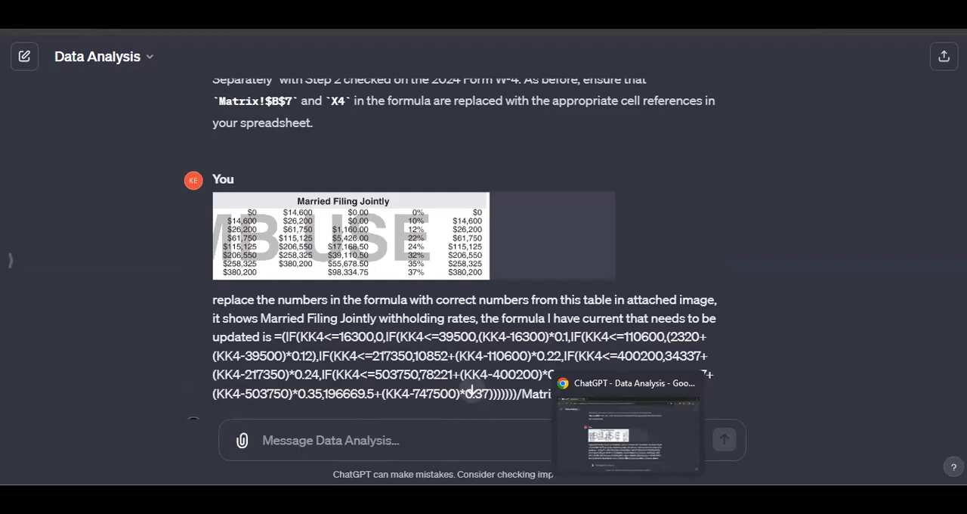
Return to the PDF and look over the page 12 withholding tables, from Married Filing Jointly to Head of Household
click(606, 470)
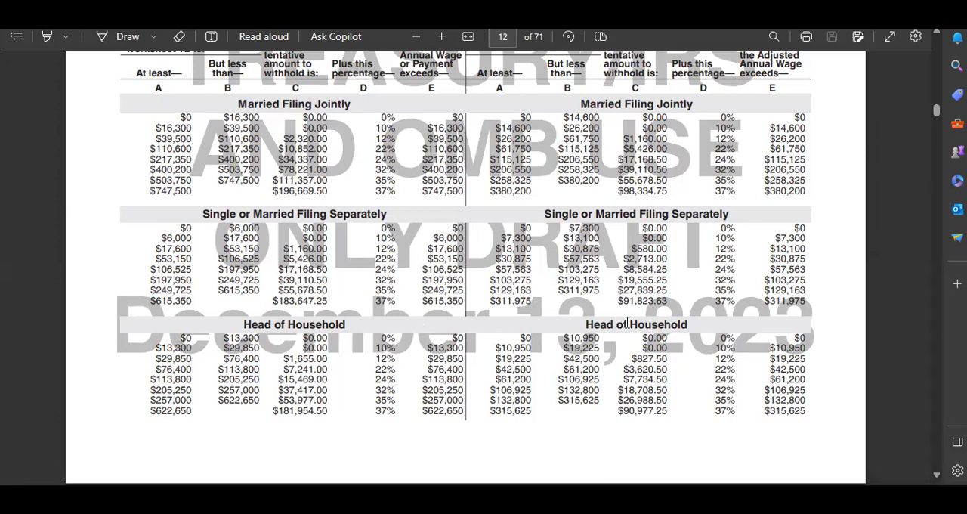
scroll(549, 358, up, 1)
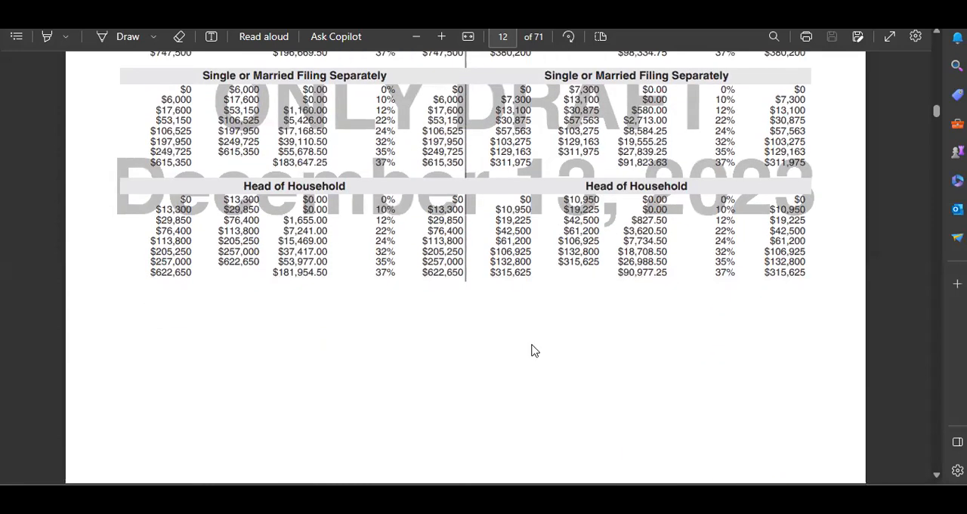
scroll(534, 350, up, 3)
scroll(529, 353, down, 1)
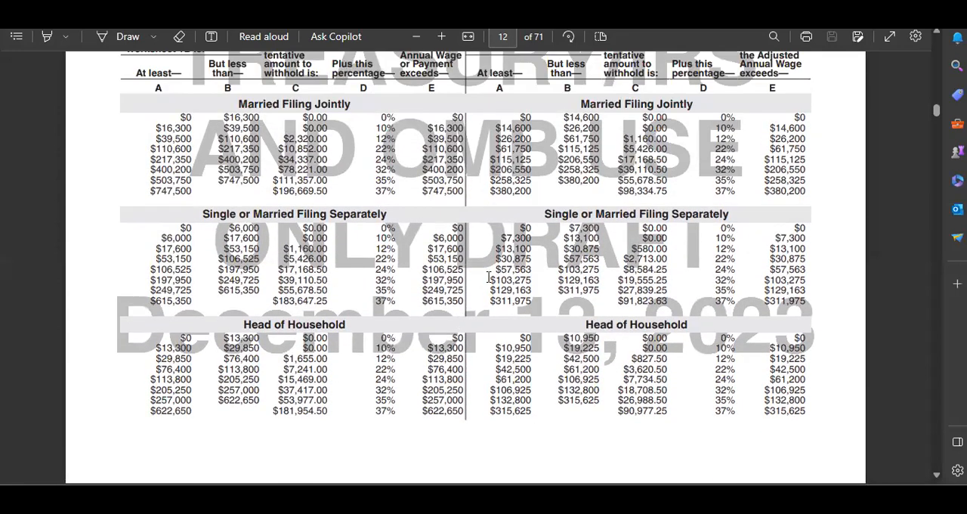
Switch back to ChatGPT and highlight the outdated Married Filing Jointly formula quoted in the image-based prompt
mouse_move(623, 475)
mouse_move(659, 494)
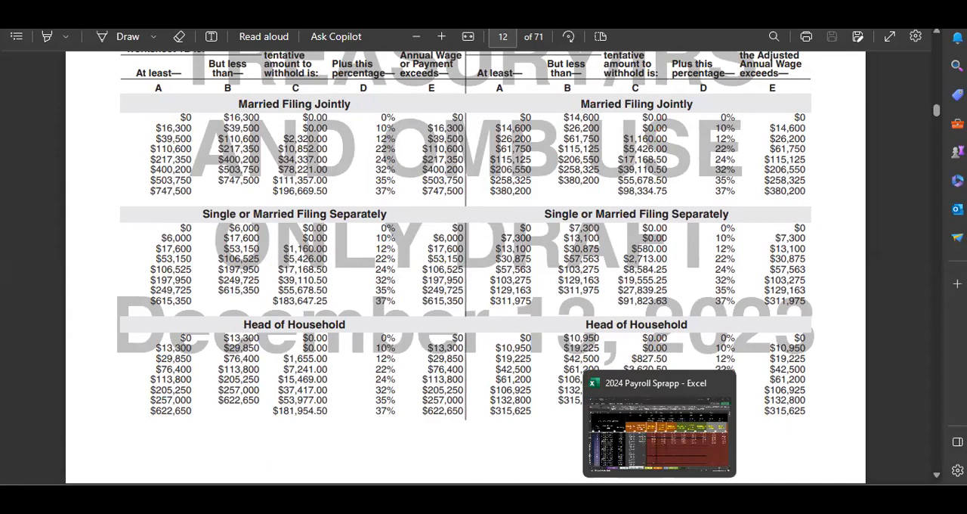
click(630, 495)
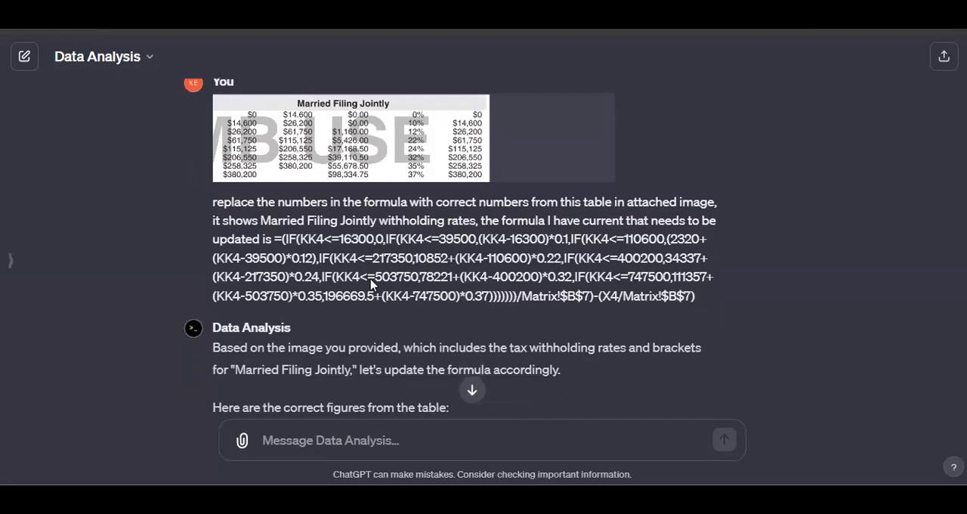
scroll(371, 284, up, 1)
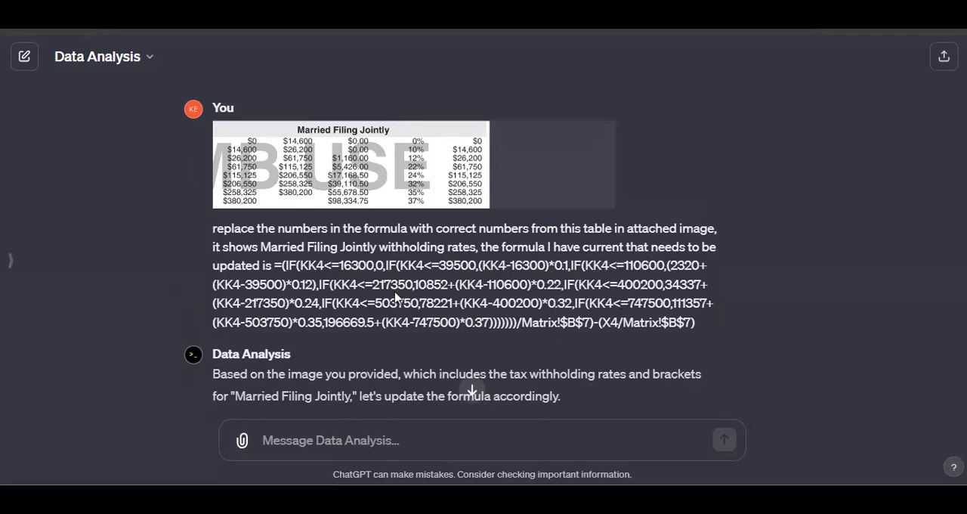
drag(378, 293, 437, 308)
drag(288, 265, 707, 335)
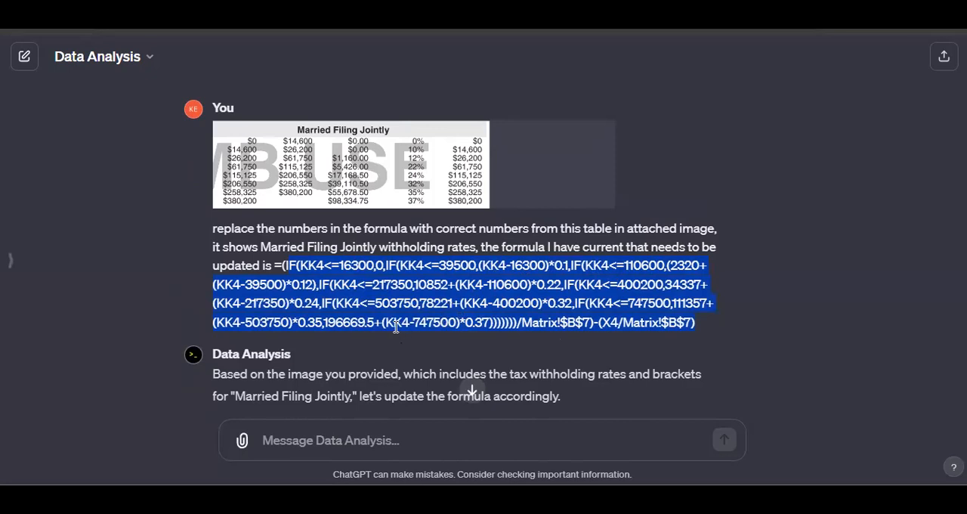
Read ChatGPT's Married Filing Jointly answer, from the extracted brackets through the updated Excel formula
scroll(395, 326, up, 3)
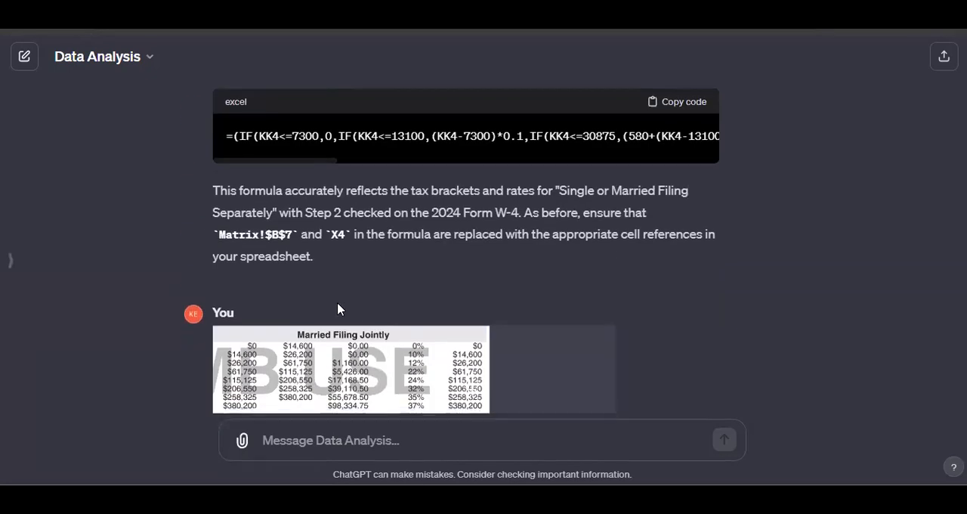
scroll(338, 306, down, 4)
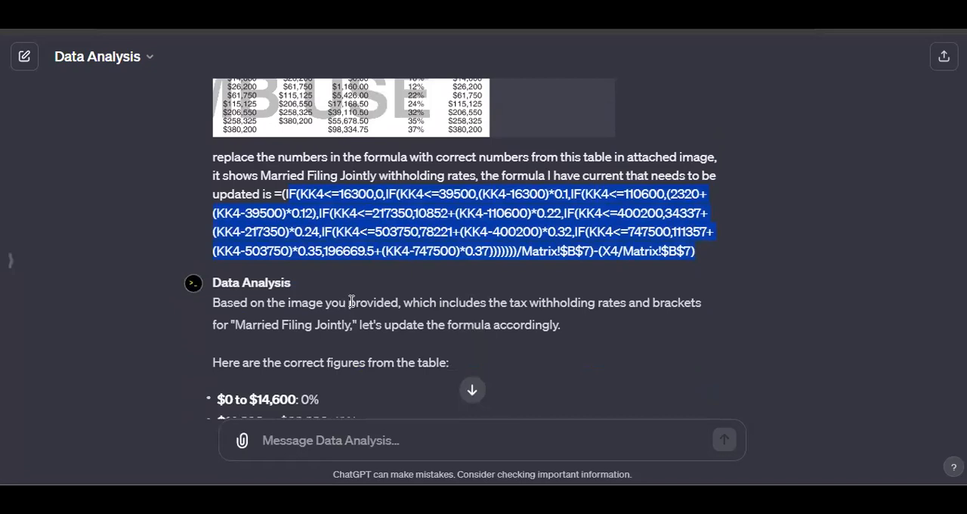
scroll(352, 302, down, 2)
scroll(367, 301, down, 2)
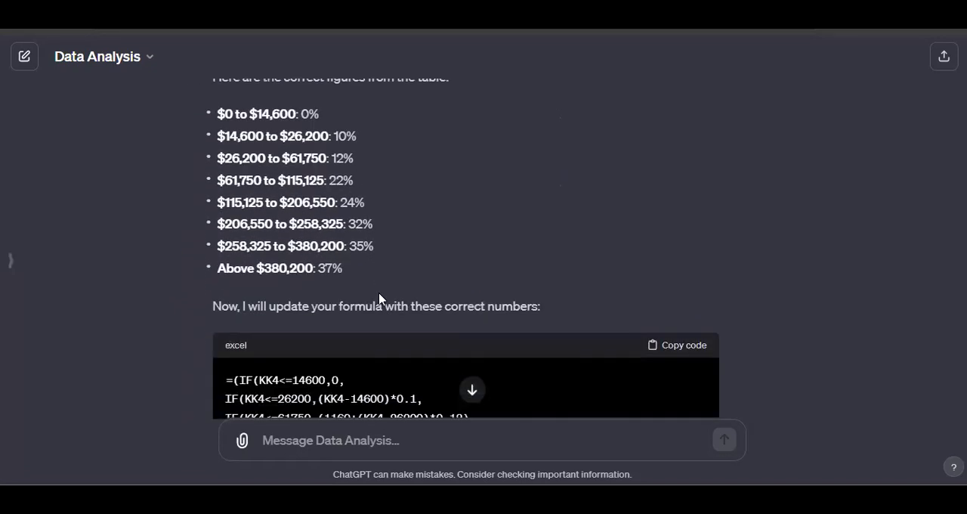
scroll(380, 298, down, 4)
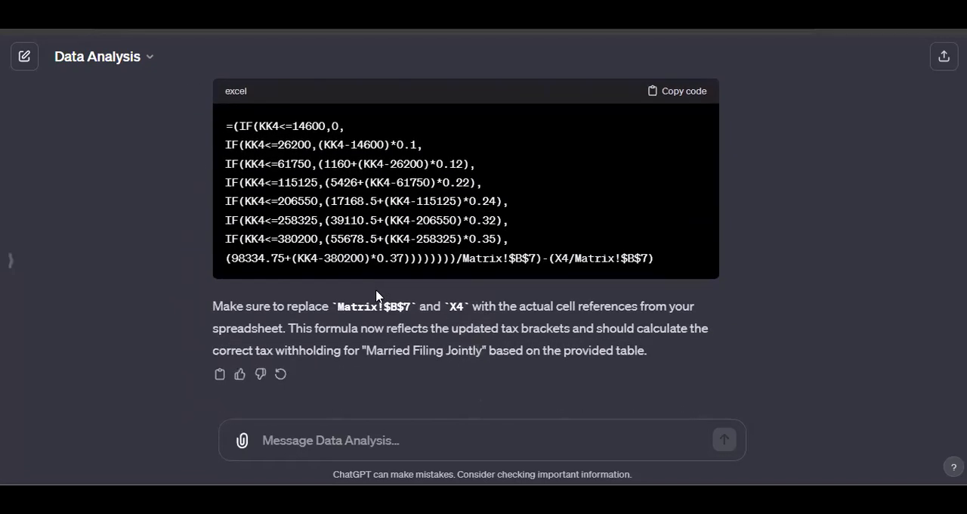
Compare the attached Married Filing Jointly table image and its prompt with the brackets listed in ChatGPT's answer
scroll(362, 290, up, 8)
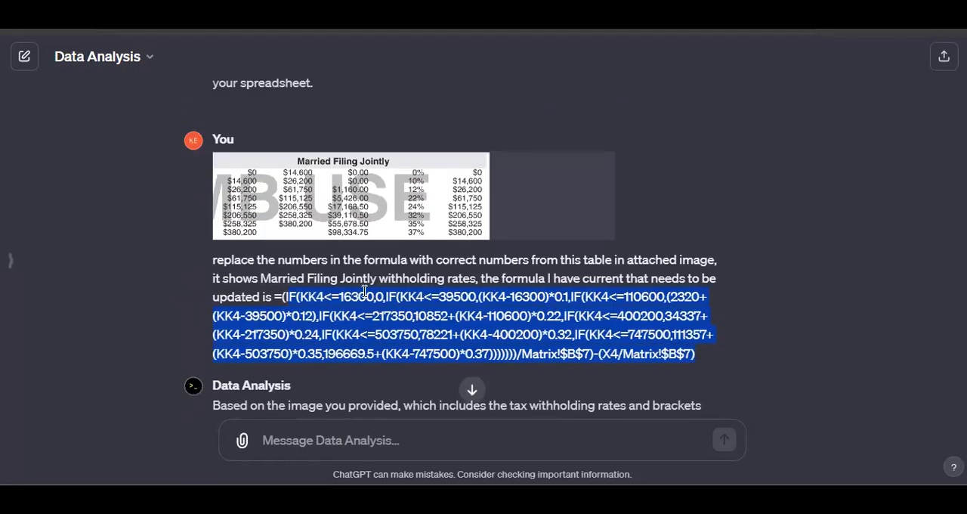
scroll(365, 291, up, 1)
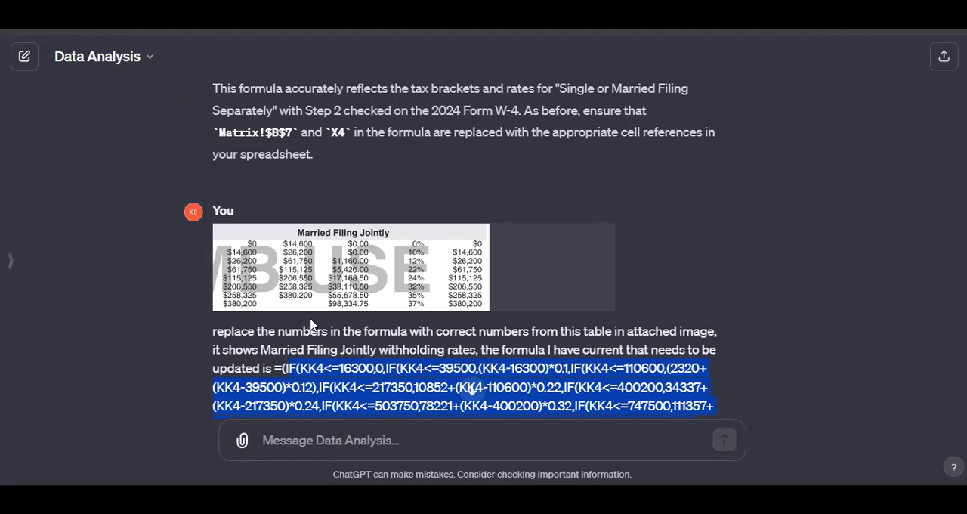
scroll(353, 304, down, 1)
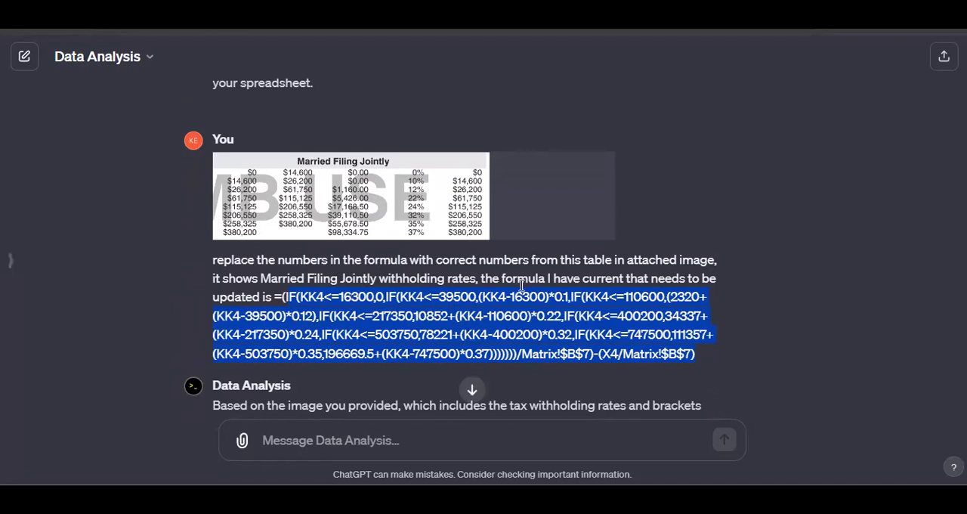
scroll(429, 319, down, 4)
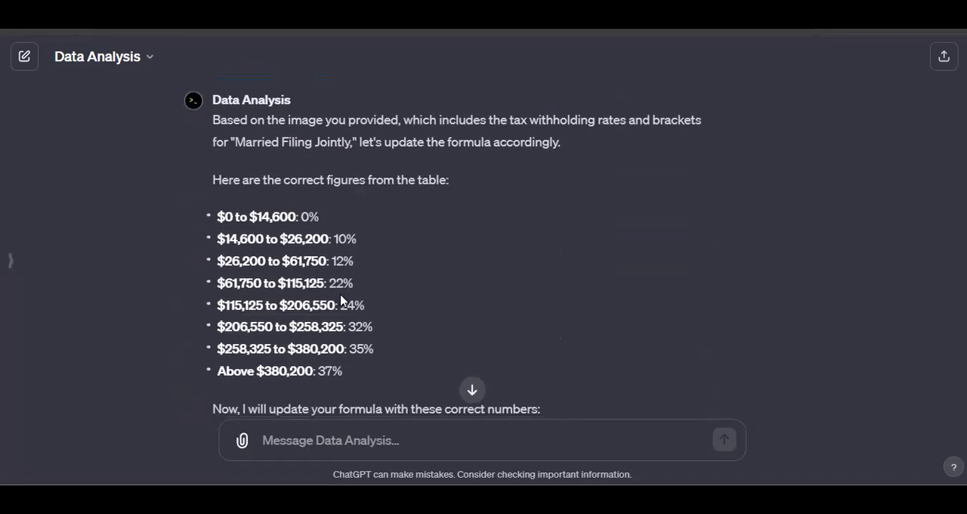
scroll(341, 300, down, 2)
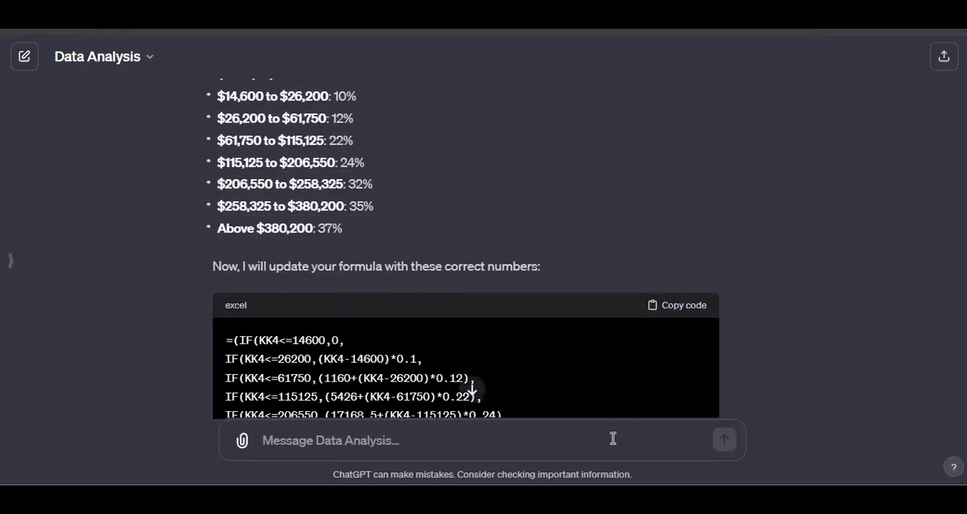
Switch to the 2024 Payroll Sprapp workbook in Excel and display the state tax table on the Employee Info sheet
click(658, 499)
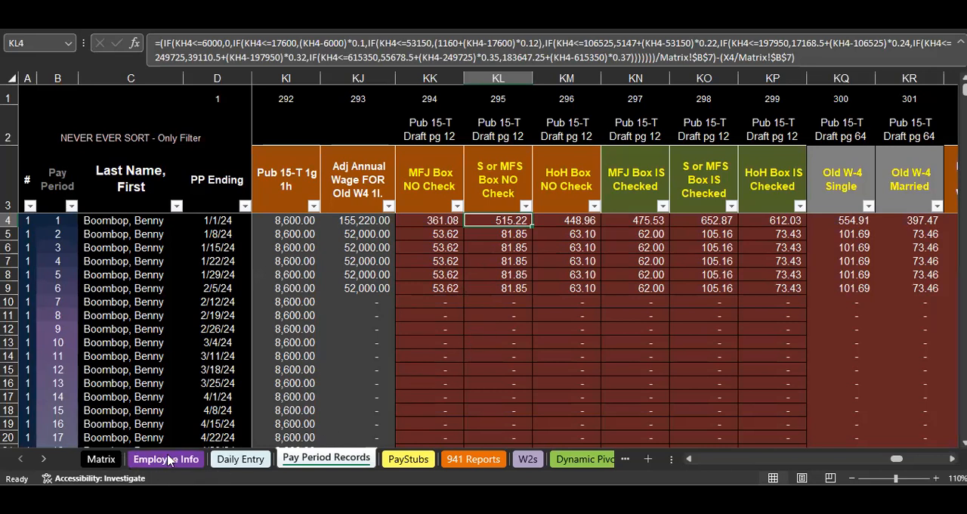
click(127, 466)
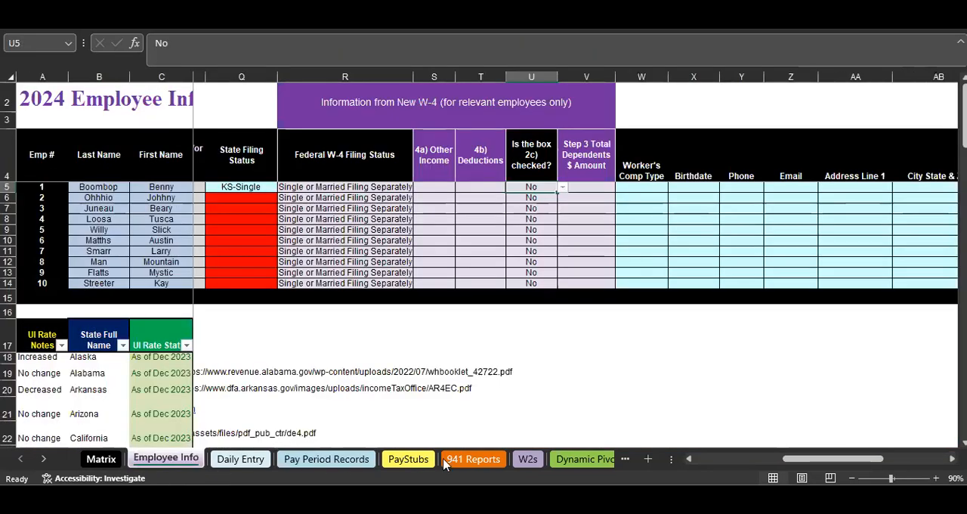
drag(824, 462, 596, 459)
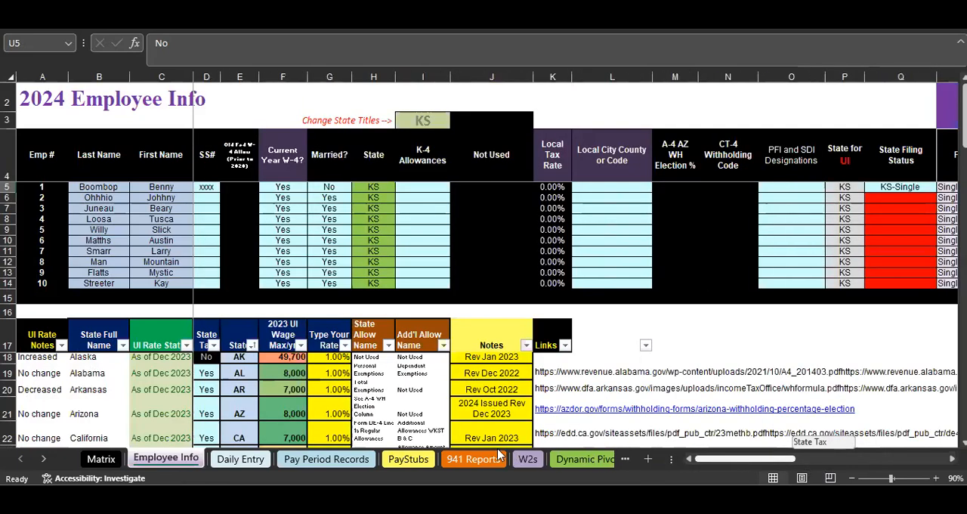
scroll(308, 398, down, 4)
scroll(308, 398, down, 1)
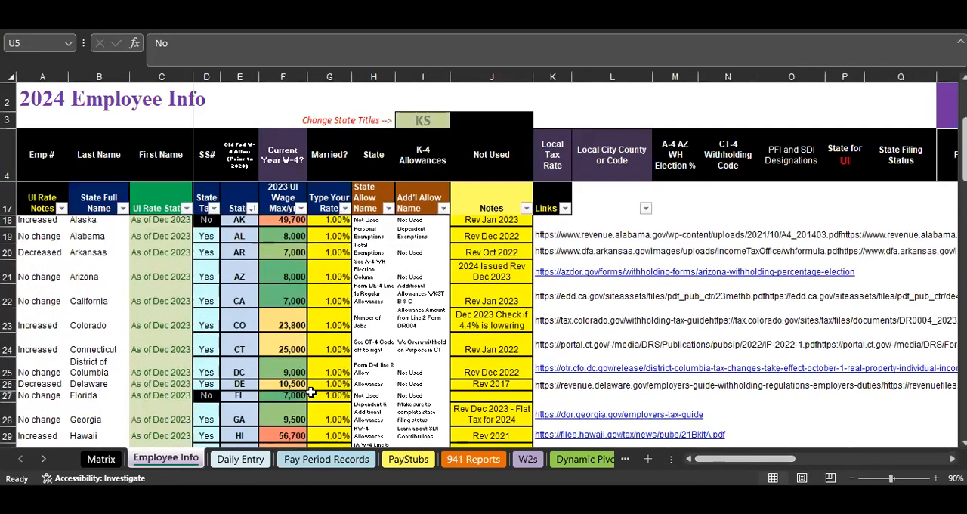
scroll(308, 388, down, 1)
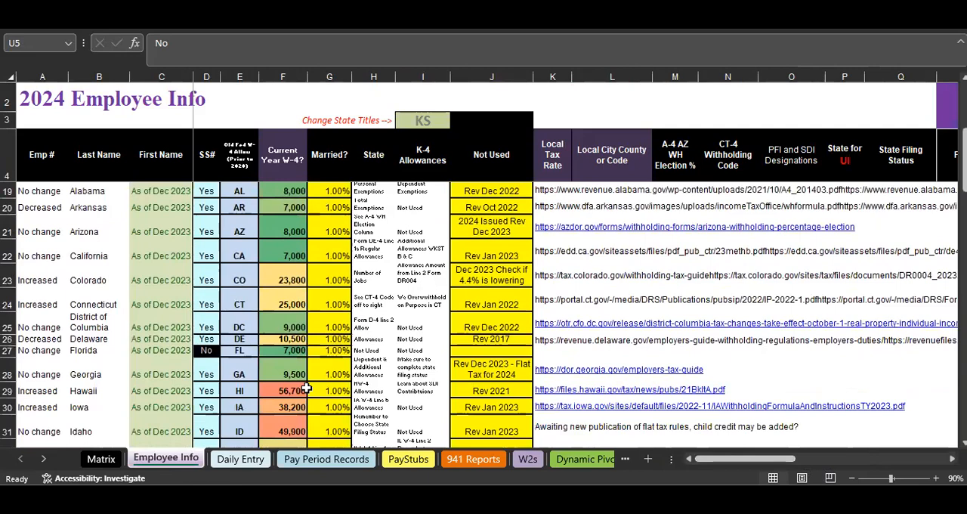
Inspect Georgia's row and its "Rev Dec 2023 - Flat Tax for 2024" note, and highlight Colorado's row in the state table
drag(239, 373, 472, 369)
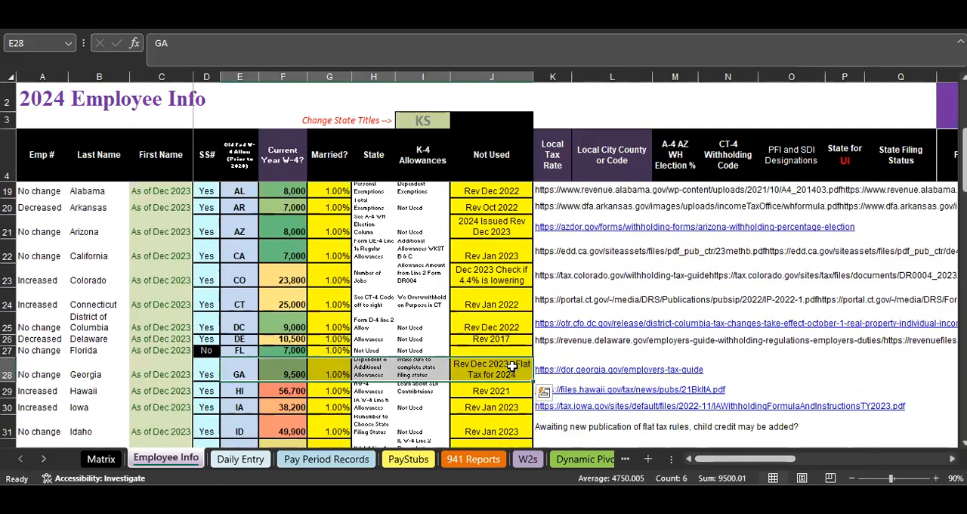
click(505, 367)
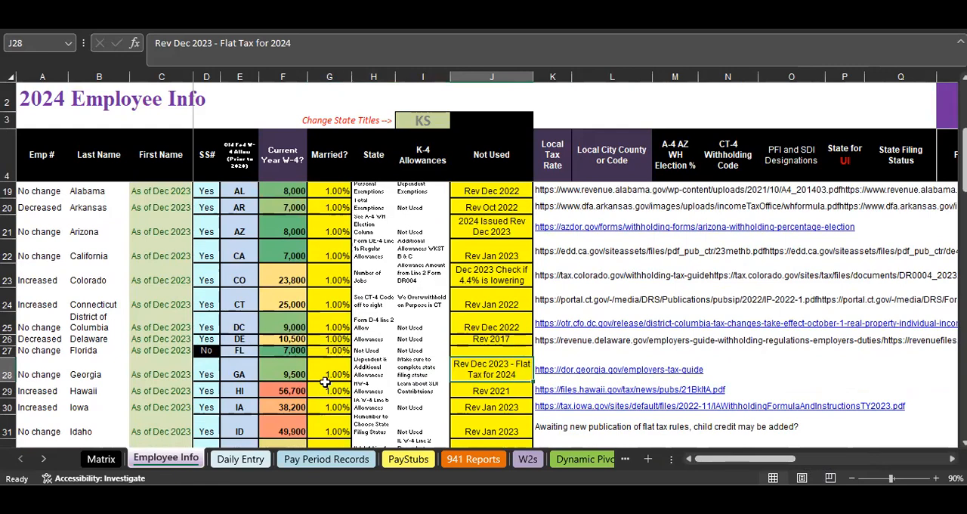
drag(90, 278, 558, 276)
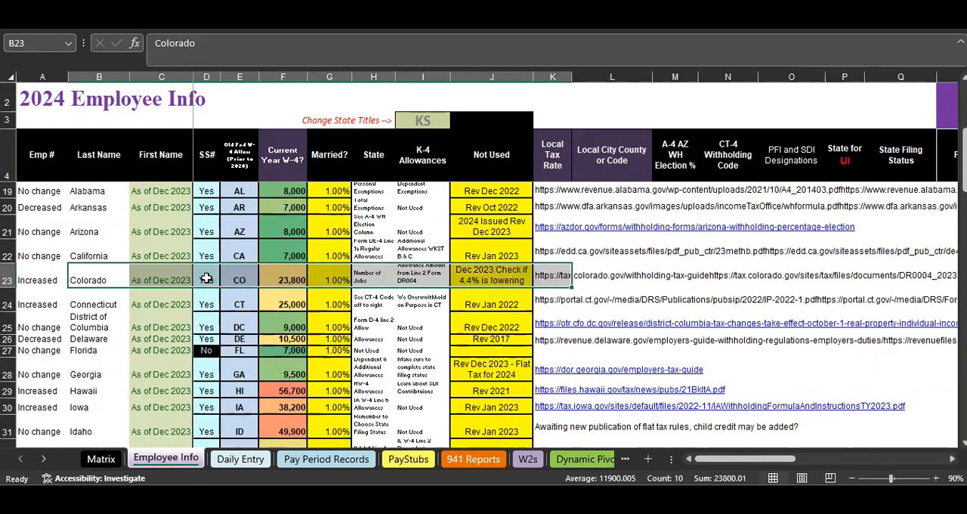
Inspect Colorado's "Dec 2023 Check if 4.4% is lowering" note, and highlight the Colorado and Arizona rows in the state table
click(490, 274)
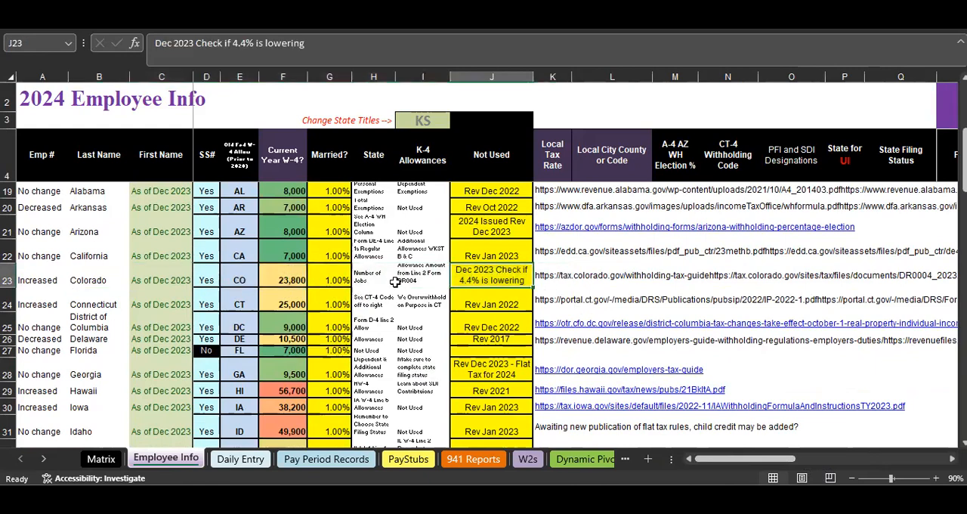
drag(112, 278, 555, 279)
scroll(436, 342, up, 1)
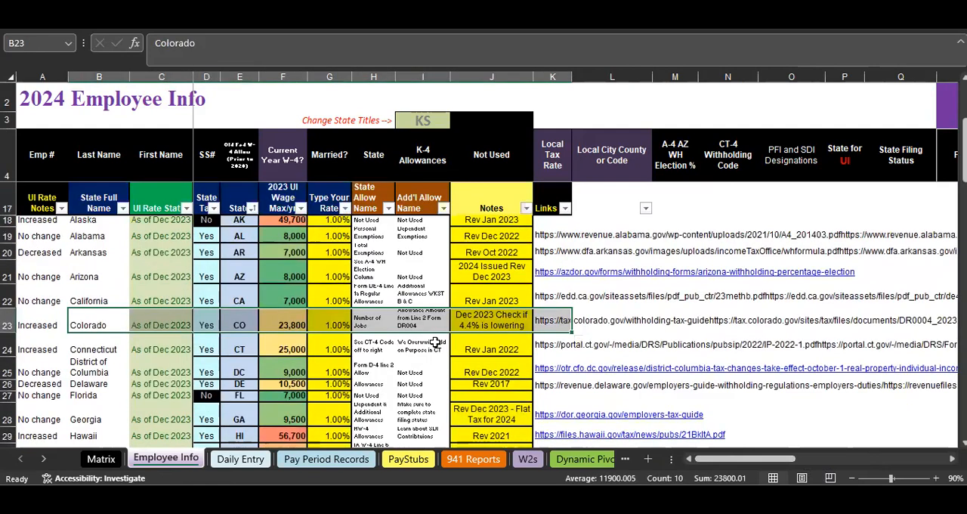
click(175, 278)
drag(364, 281, 491, 278)
Review the remaining states' revision notes and links in the state table, and return to the start of the Employee Info sheet
scroll(408, 325, down, 2)
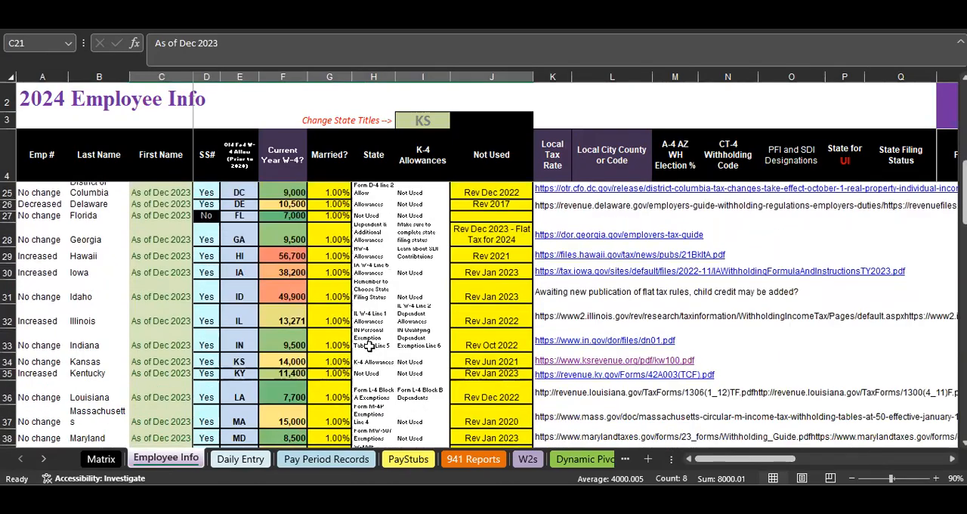
scroll(369, 345, down, 5)
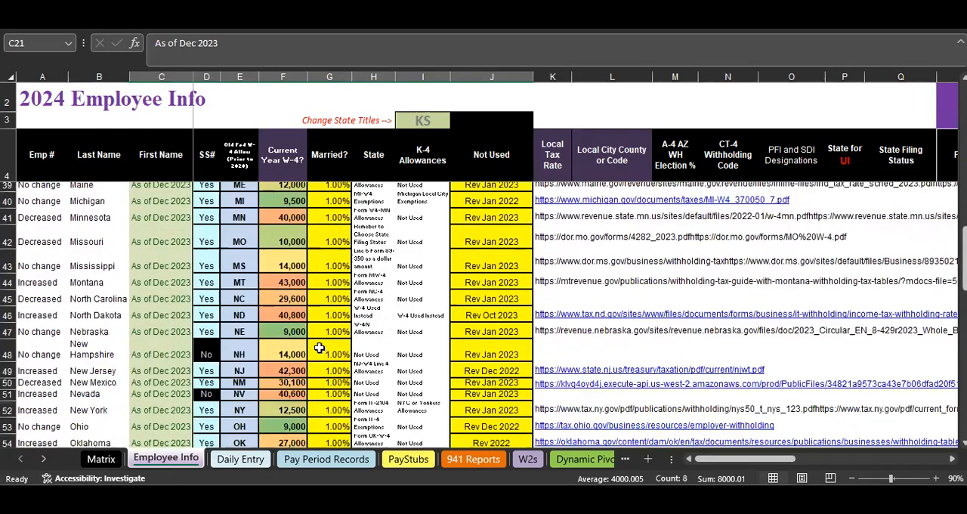
scroll(272, 347, down, 2)
scroll(287, 337, up, 4)
scroll(287, 337, up, 9)
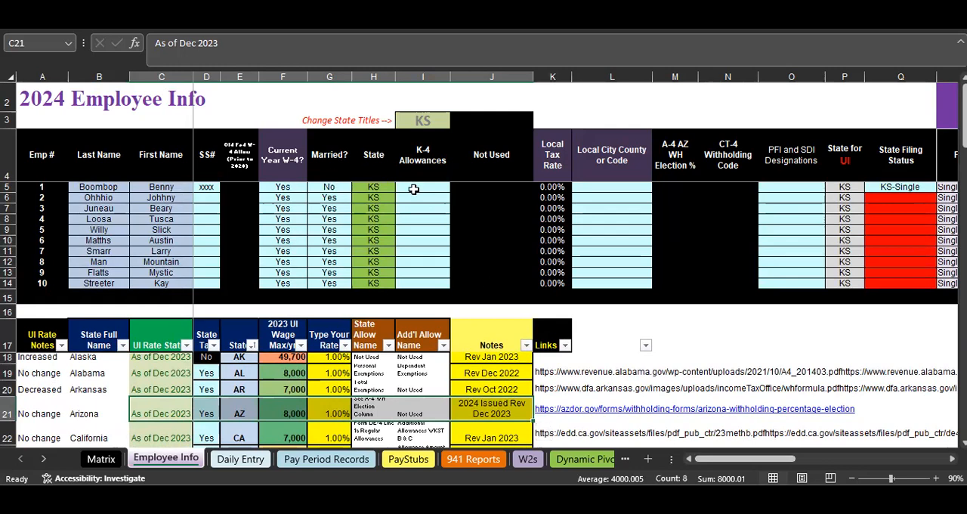
Switch to the Pub 15-T draft PDF and examine page 12's 2024 percentage method tables for the standard and Step 2 checkbox schedules
mouse_move(627, 500)
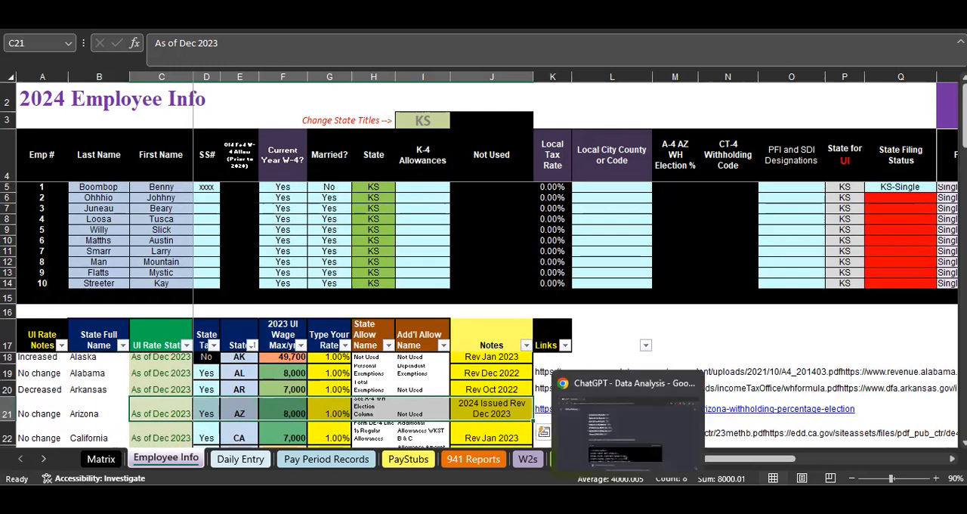
click(590, 430)
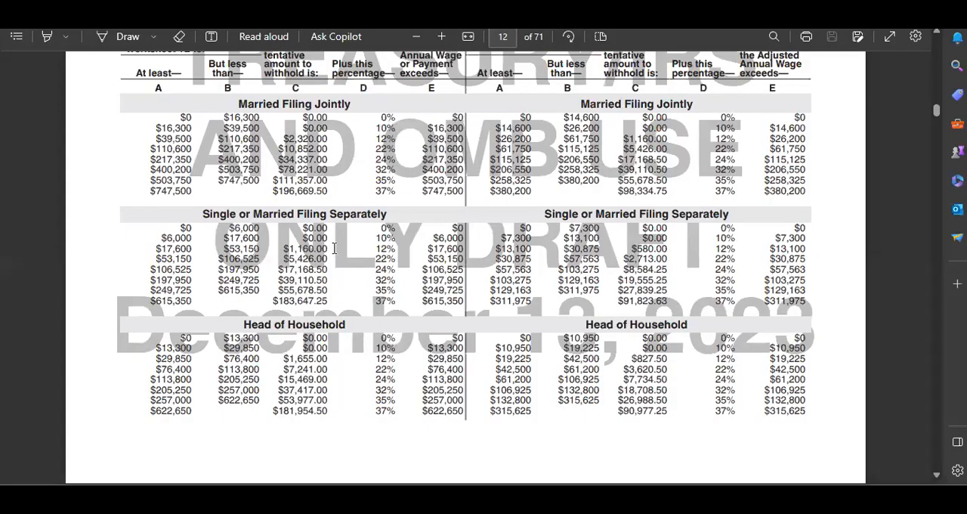
scroll(334, 248, up, 3)
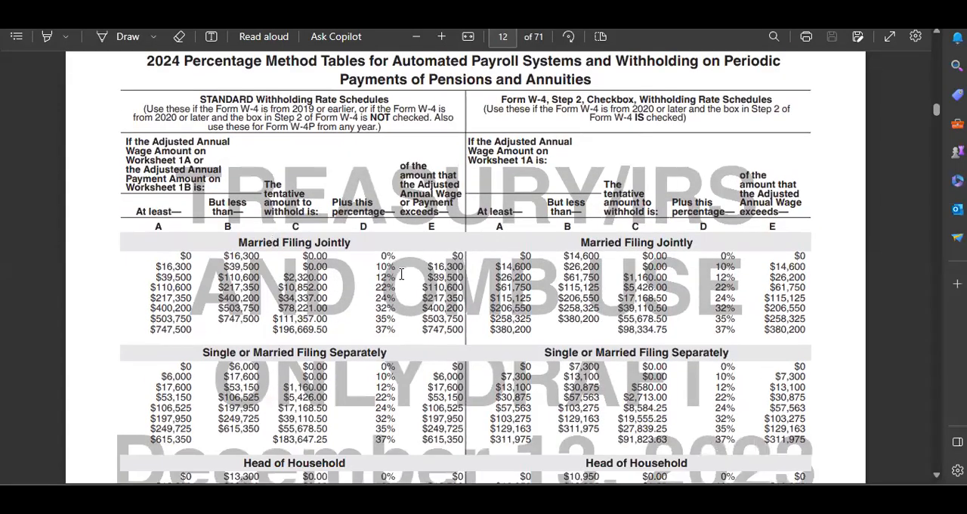
scroll(401, 277, down, 3)
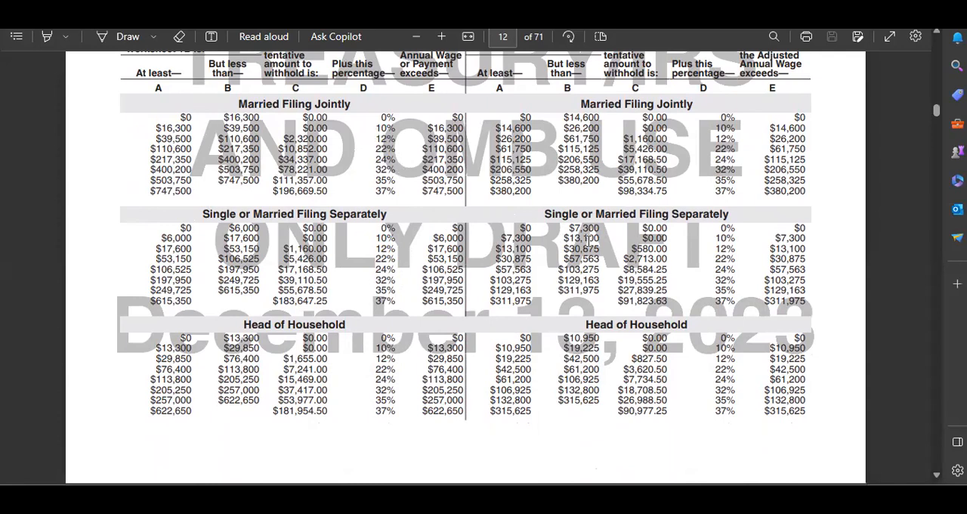
scroll(587, 238, down, 3)
scroll(546, 289, up, 3)
scroll(441, 239, up, 3)
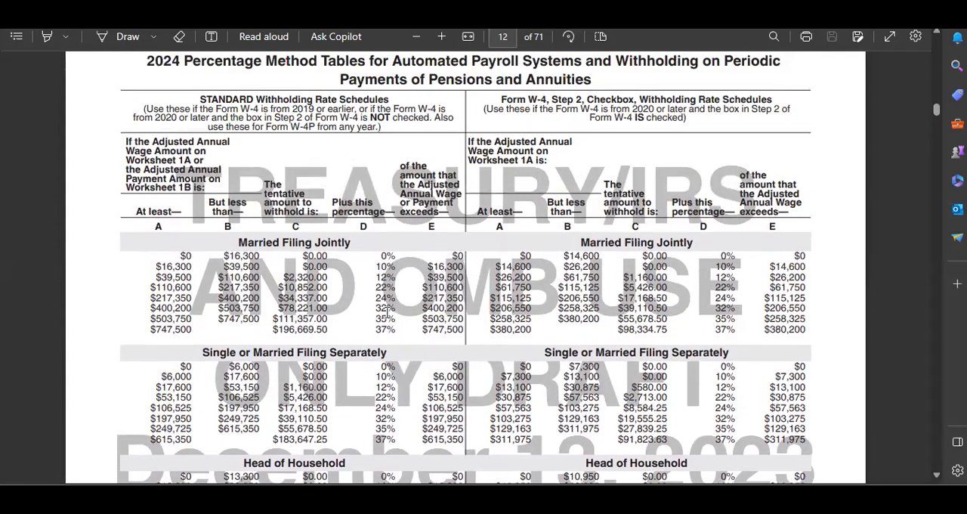
scroll(414, 285, down, 3)
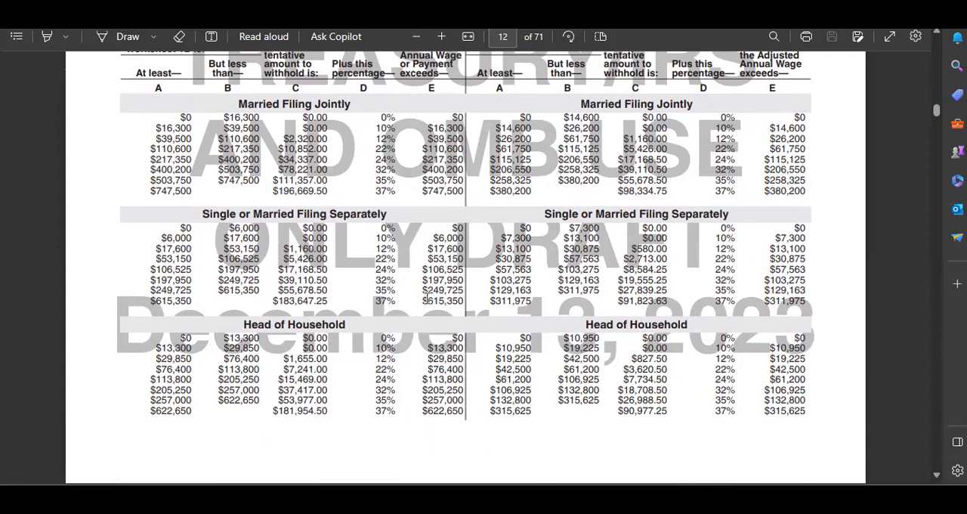
scroll(427, 299, up, 2)
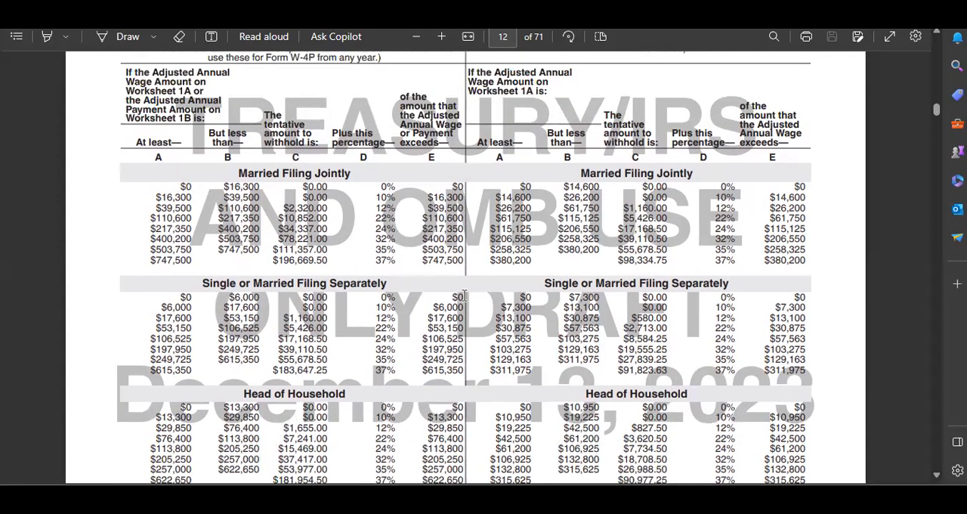
scroll(387, 354, down, 2)
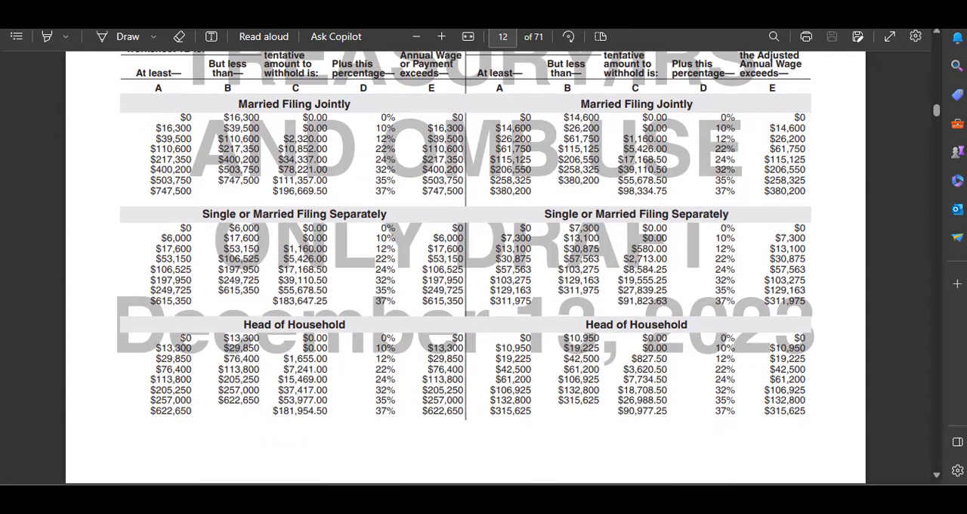
Switch to the ChatGPT Data Analysis conversation and read the Married Filing Jointly answer from the brackets to the end of the updated formula
mouse_move(692, 499)
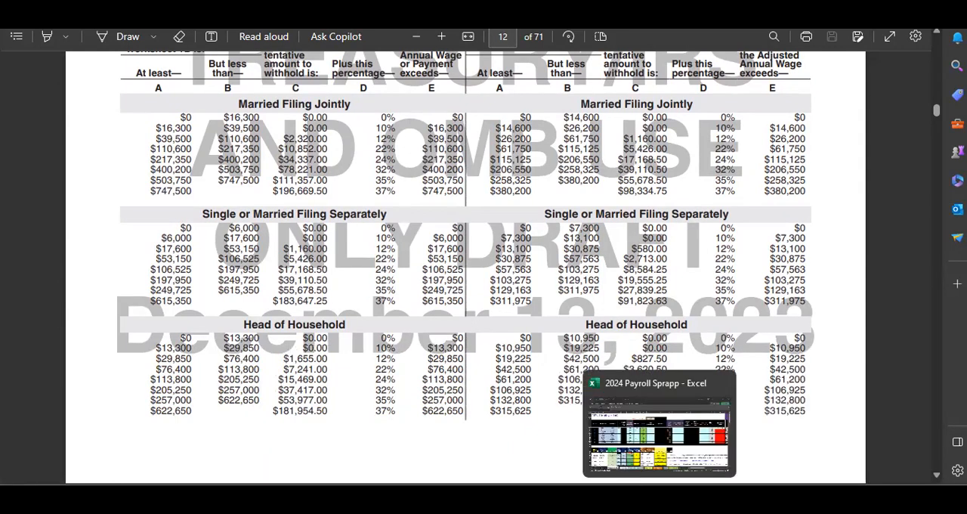
click(659, 498)
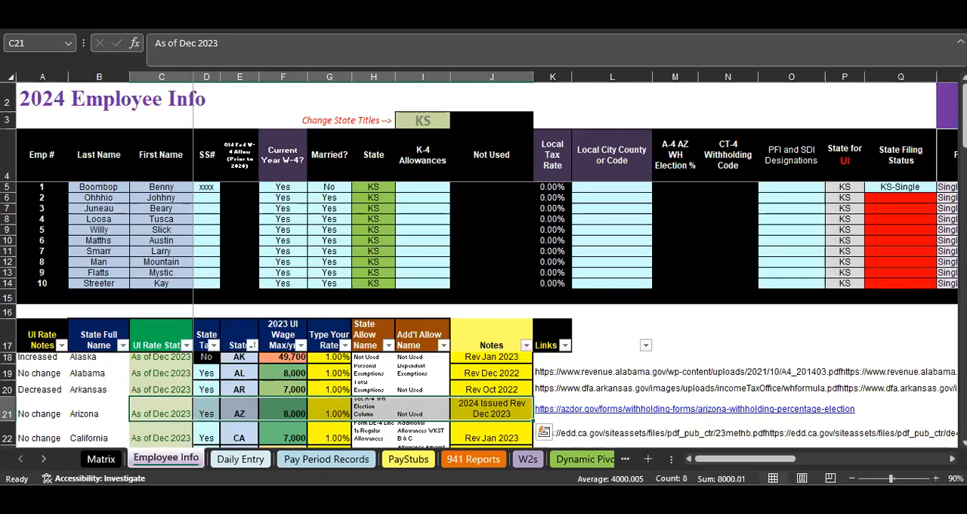
mouse_move(586, 477)
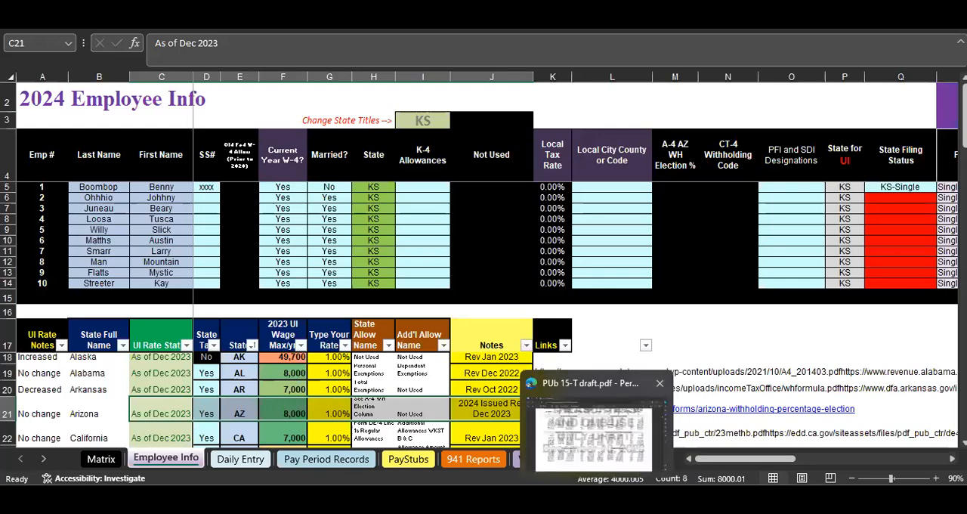
click(630, 453)
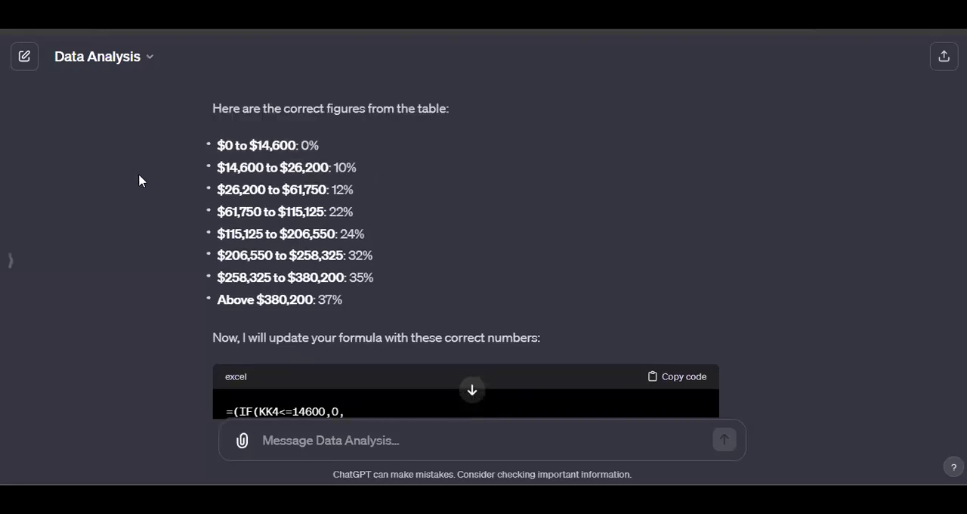
scroll(484, 318, down, 2)
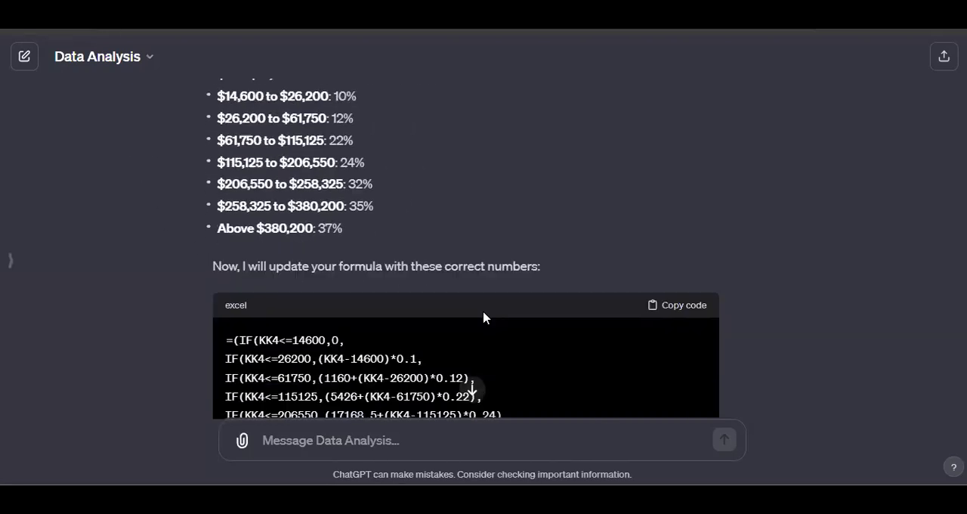
scroll(204, 223, down, 2)
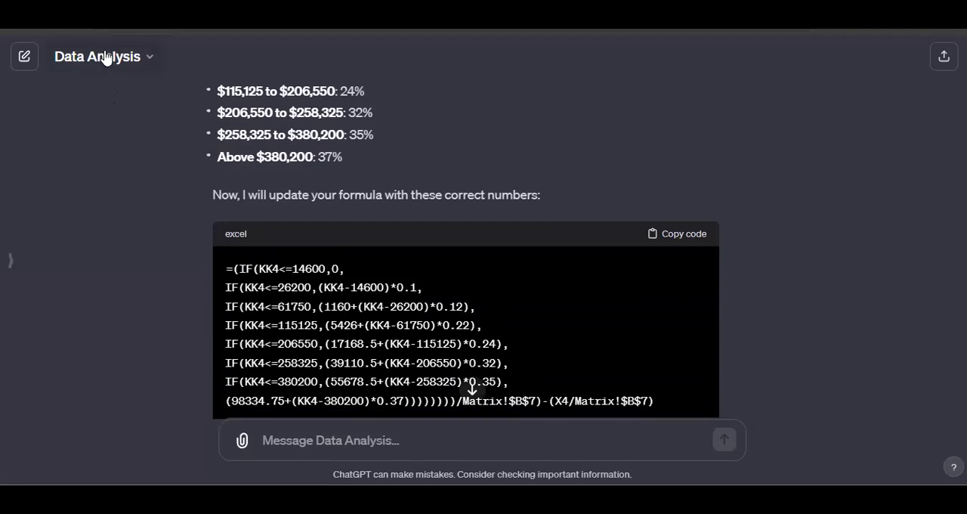
scroll(414, 288, down, 2)
scroll(414, 288, down, 2)
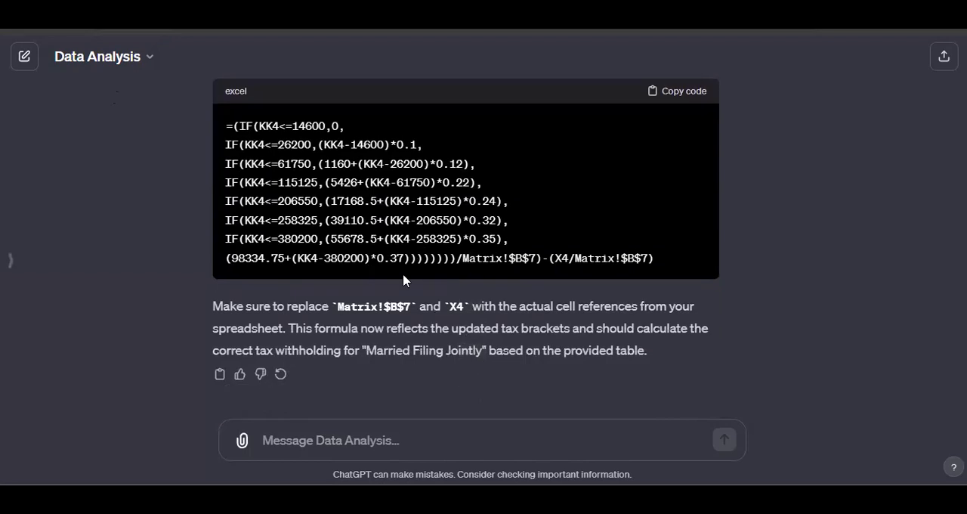
Switch to the 2024 Payroll Sprapp workbook in Excel and display the Pub 15-T withholding columns on the Pay Period Records sheet
mouse_move(658, 497)
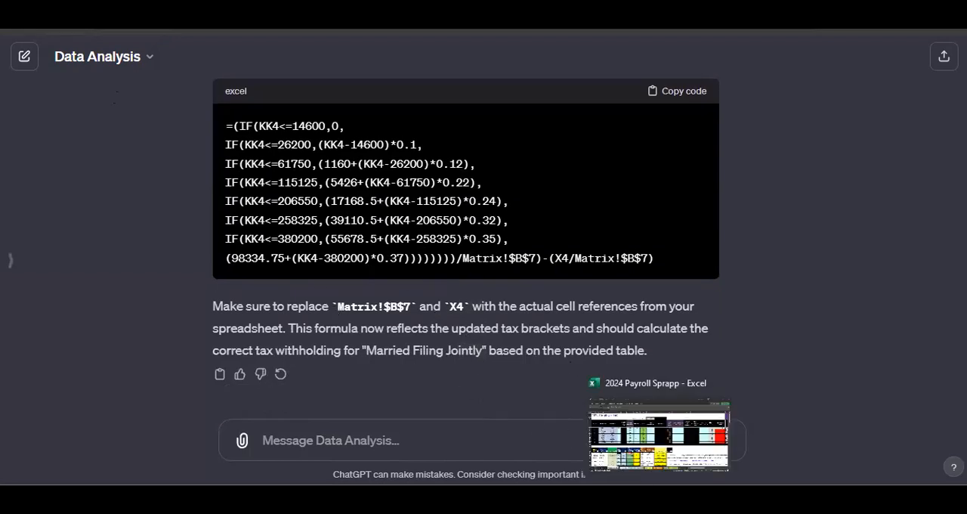
click(668, 444)
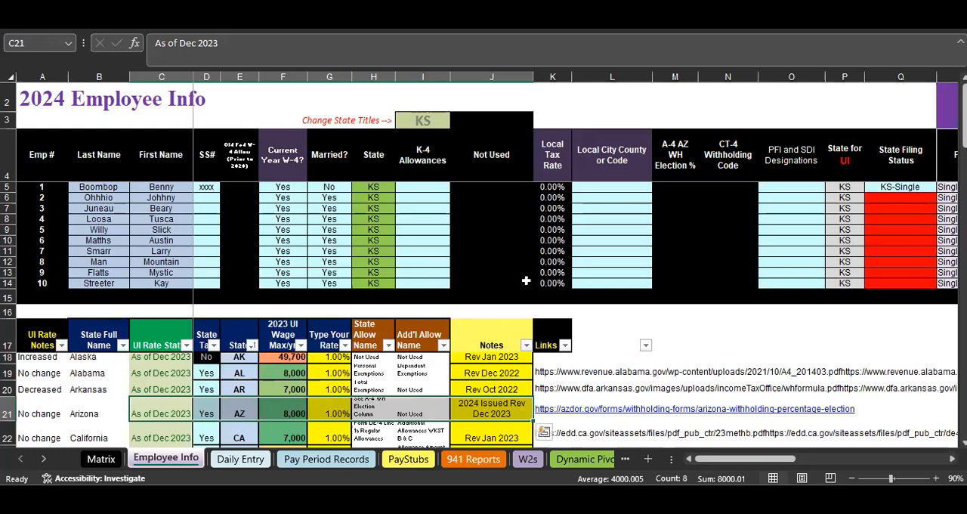
click(326, 459)
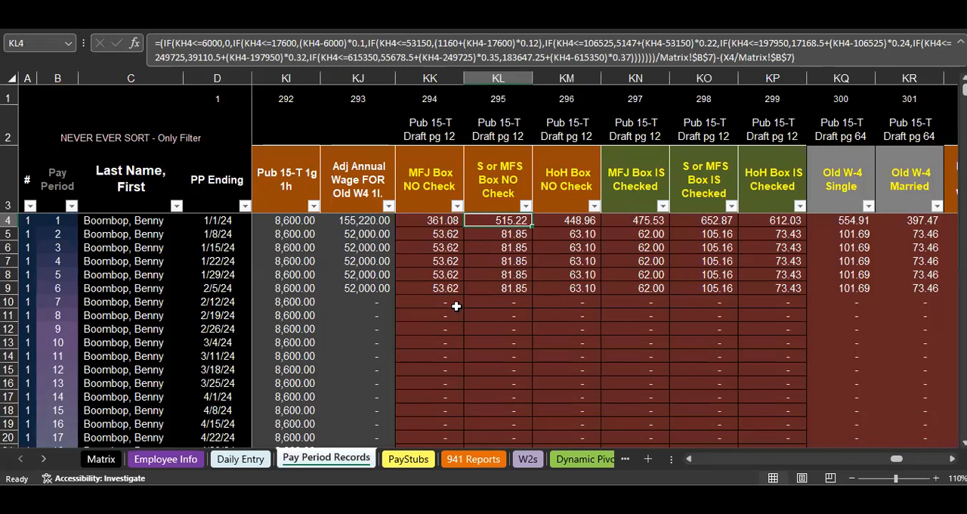
scroll(459, 299, down, 4)
scroll(463, 288, up, 4)
Compare the formula in the Married Filing Jointly prompt with ChatGPT's updated formula, and return to Excel's Pay Period Records sheet
click(622, 441)
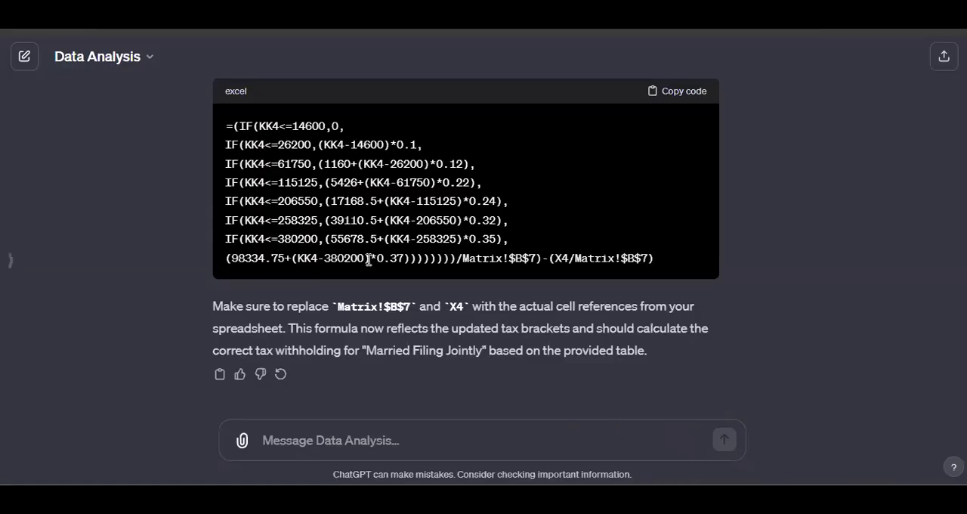
scroll(380, 326, up, 8)
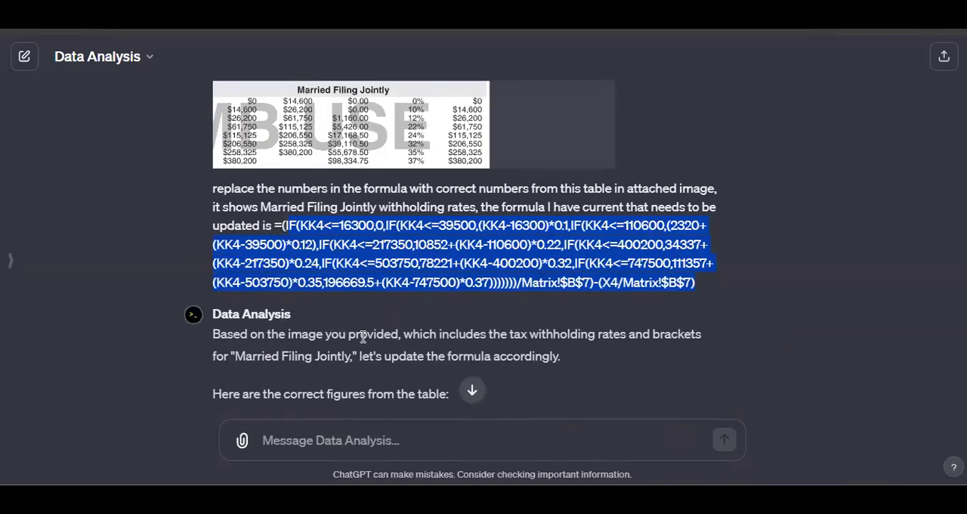
scroll(393, 344, down, 2)
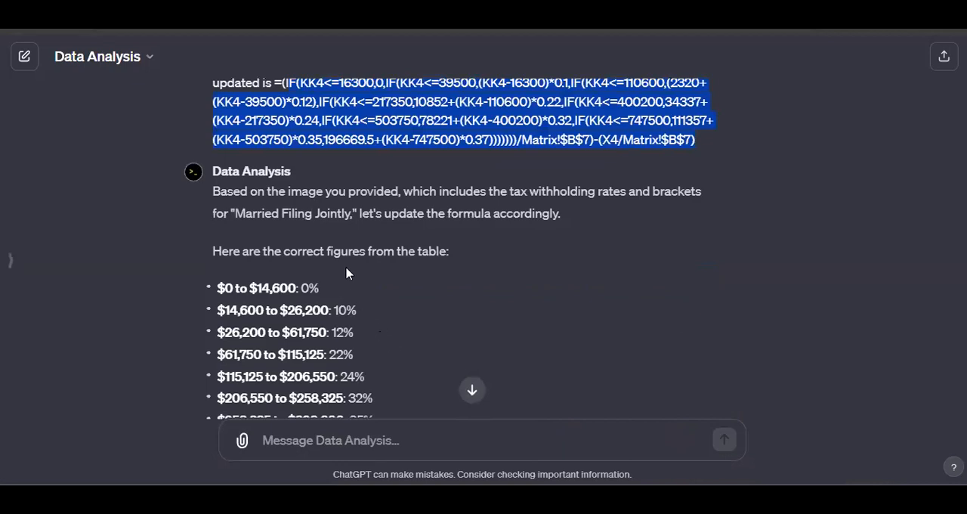
scroll(383, 257, up, 2)
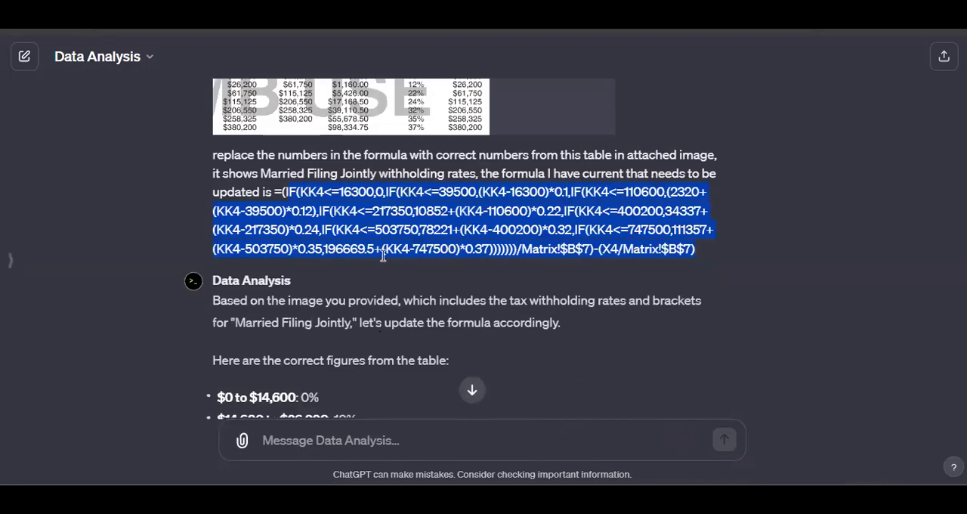
scroll(383, 257, up, 2)
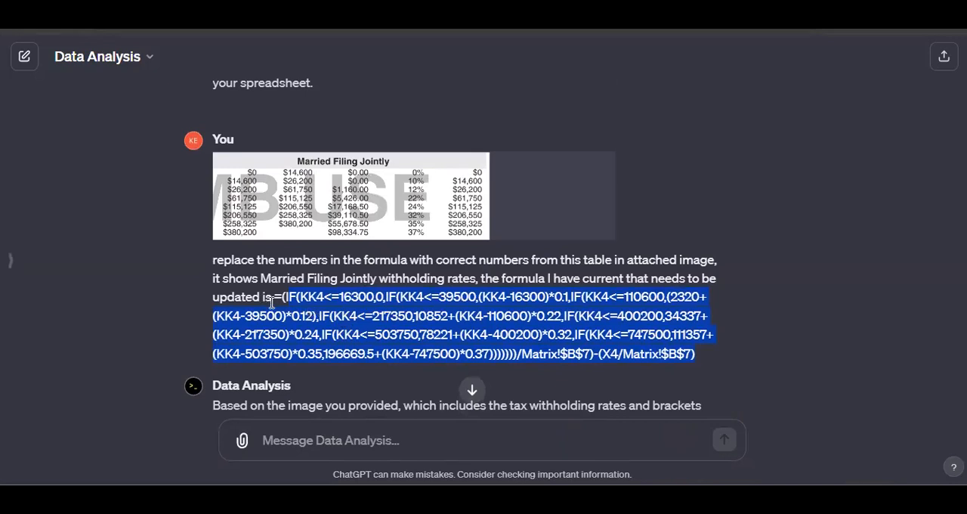
scroll(360, 295, down, 6)
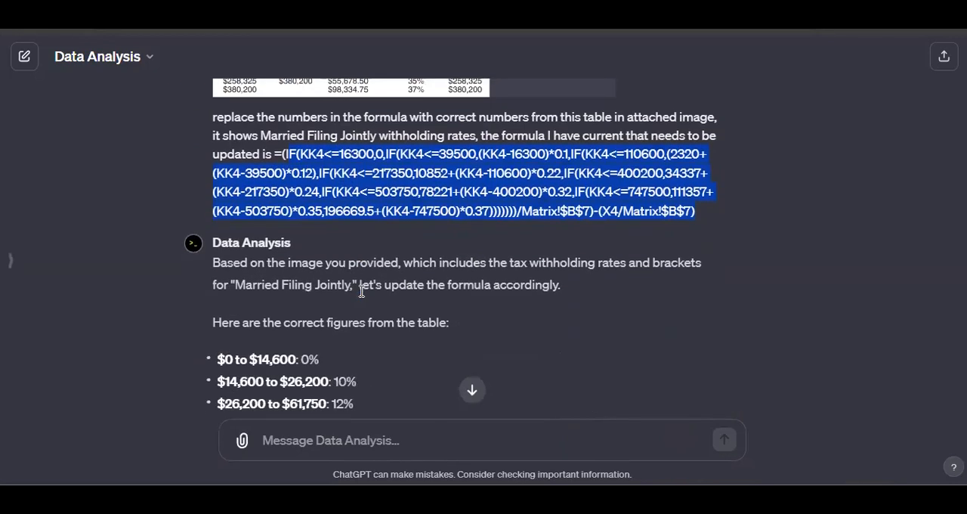
scroll(358, 298, down, 1)
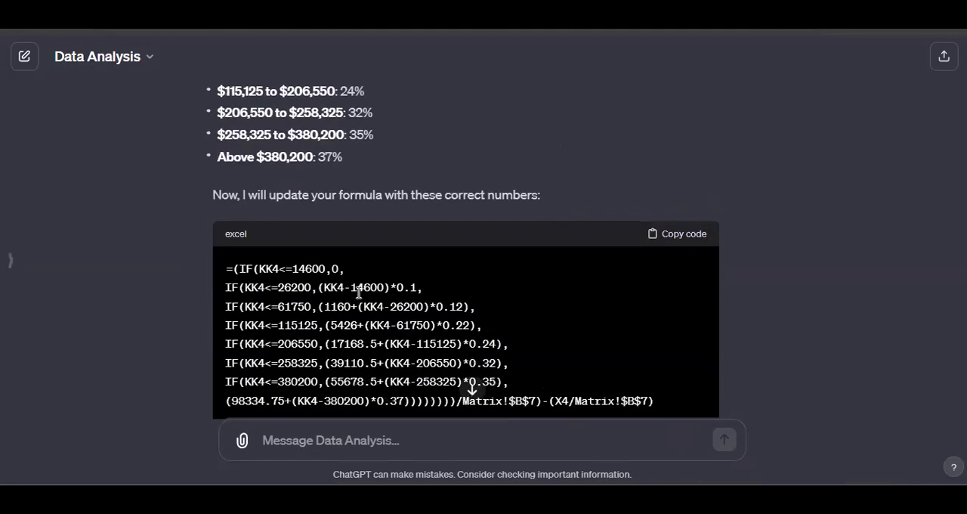
scroll(357, 300, down, 2)
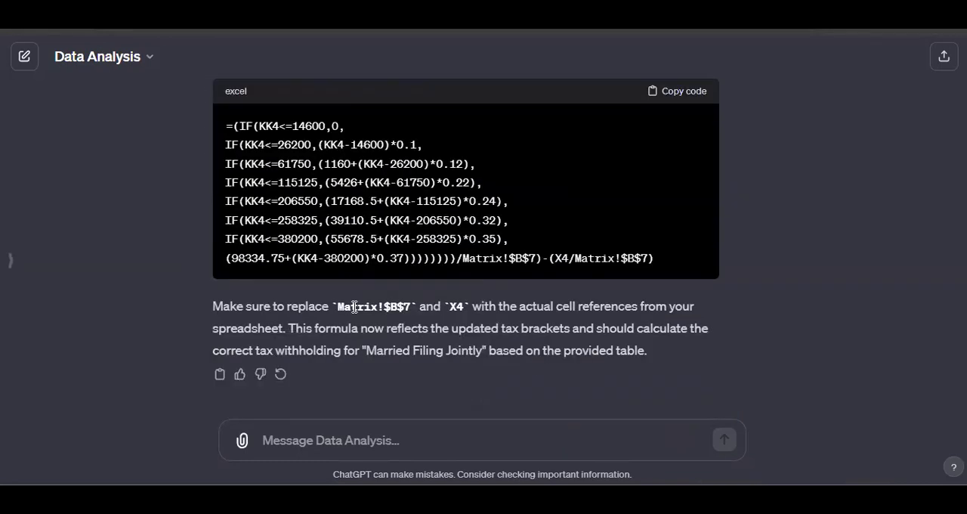
scroll(355, 307, up, 15)
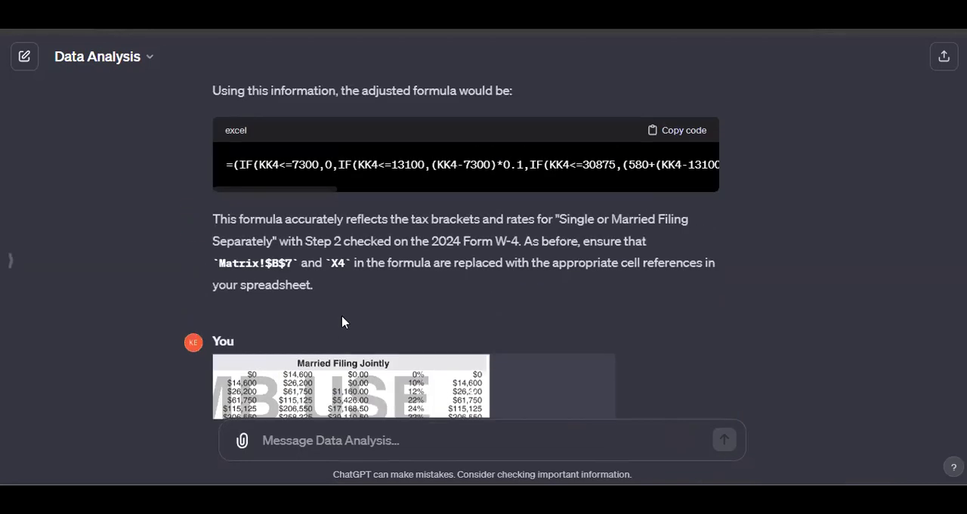
click(659, 497)
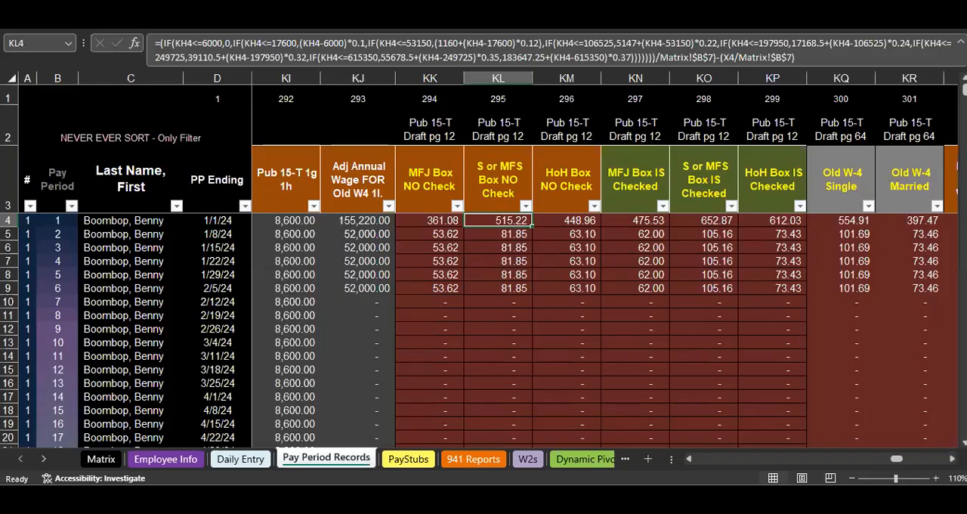